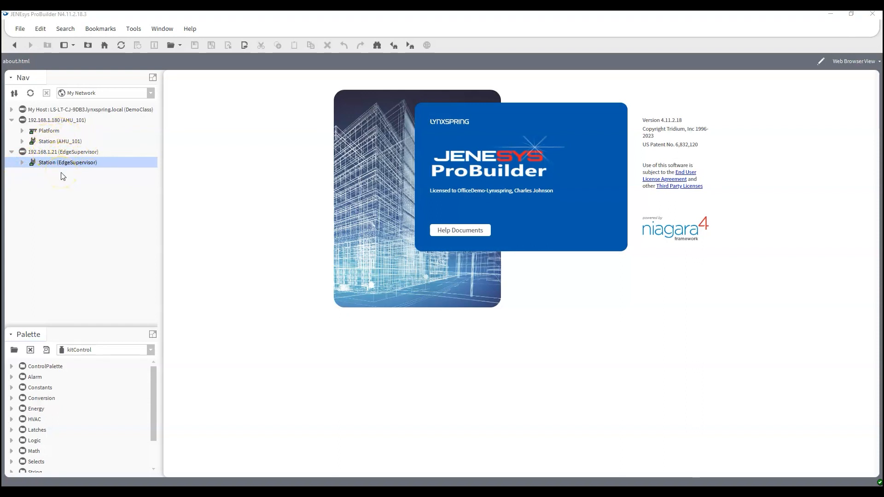
- Expand the AHU_101 station and collapse its PlatformServices and Drivers branches
click(22, 141)
scroll(37, 184, down, 5)
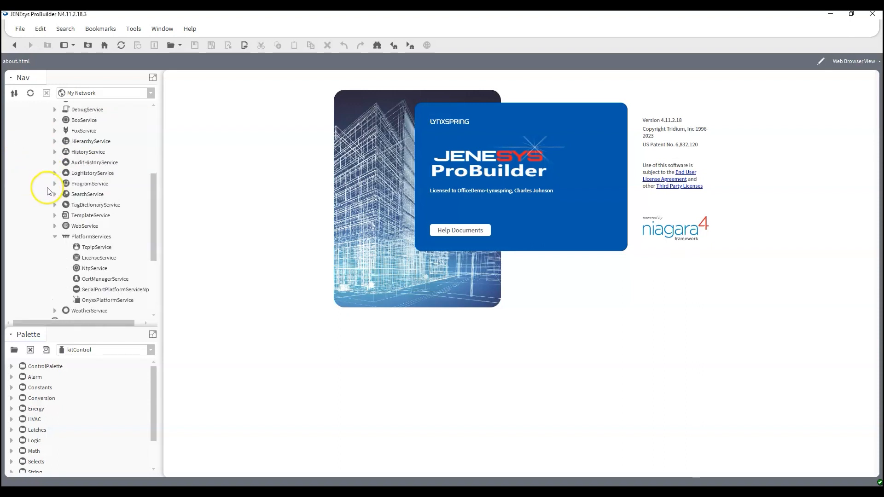
click(55, 173)
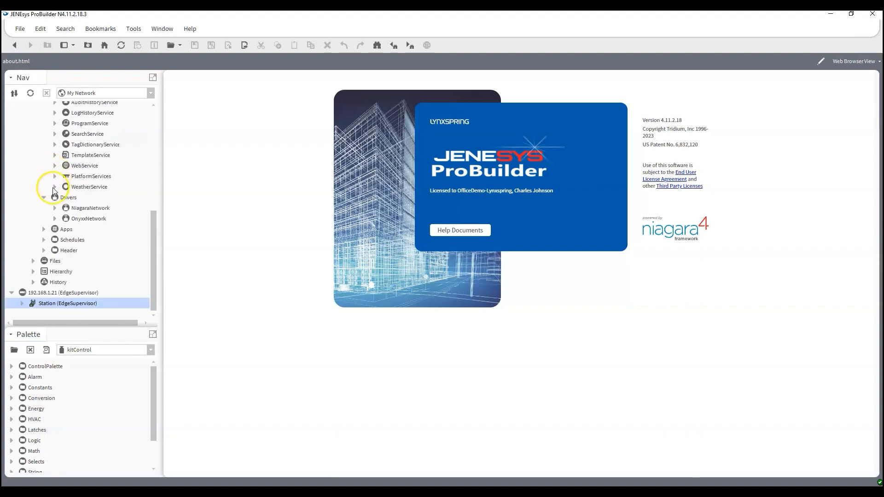
click(43, 198)
scroll(47, 194, up, 3)
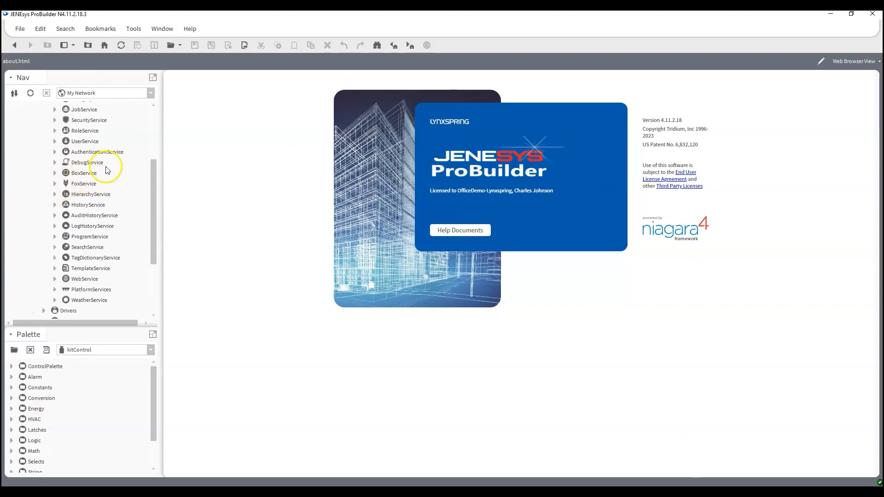
- Expand UserService to list its users and bring up its Views submenu
click(54, 141)
click(87, 184)
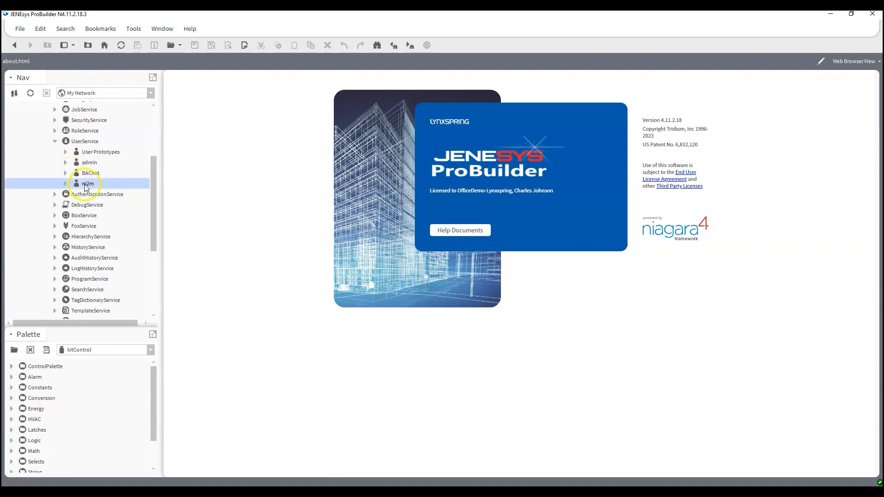
right_click(84, 141)
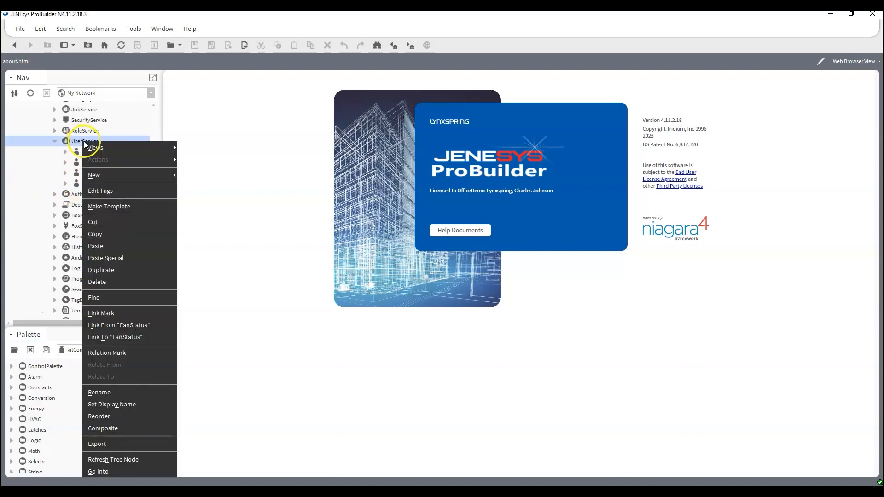
mouse_move(152, 146)
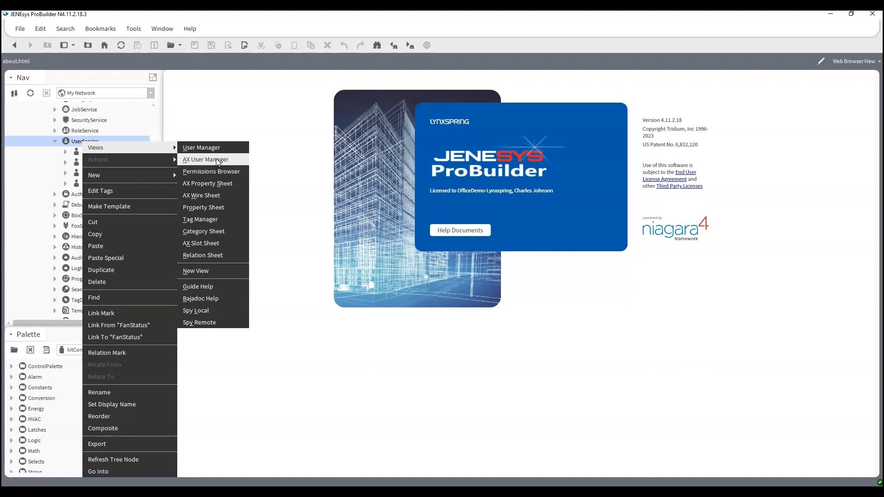
- Open AX User Manager and confirm the last user account's settings with OK
click(216, 159)
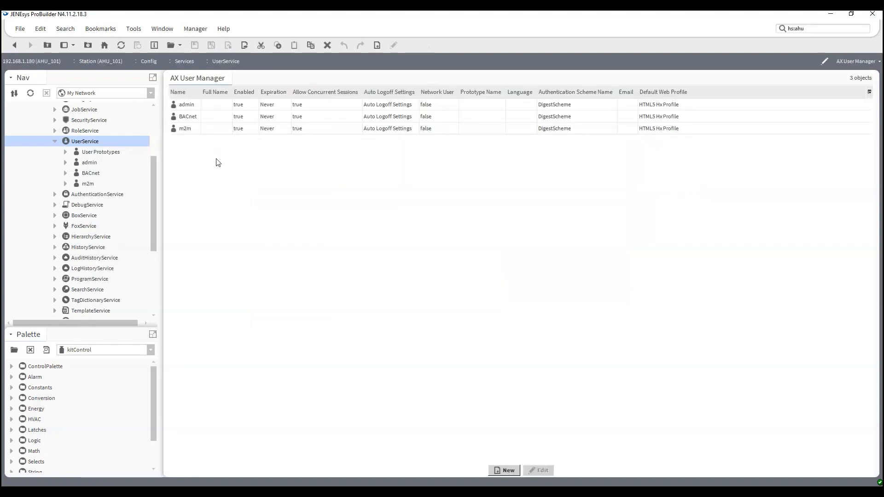
double_click(189, 129)
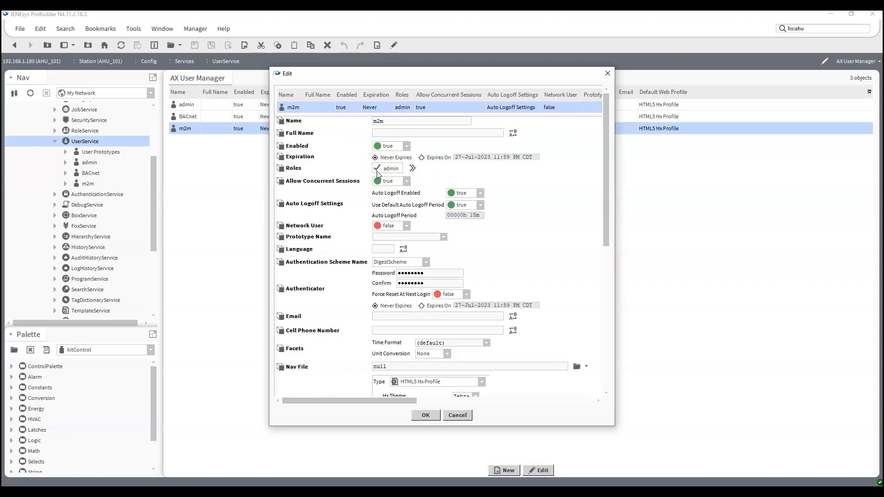
click(424, 417)
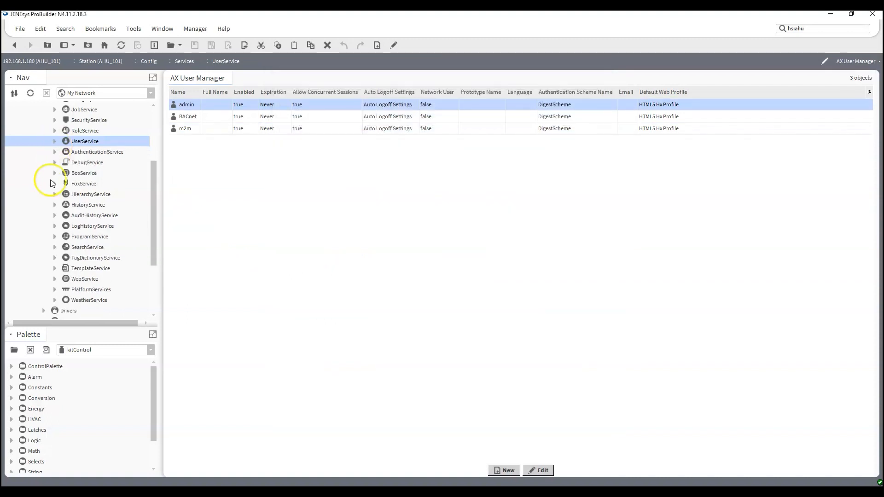
- Expand Drivers, fold away Services, and open the AHU_101 NiagaraNetwork Station Manager
scroll(51, 183, down, 3)
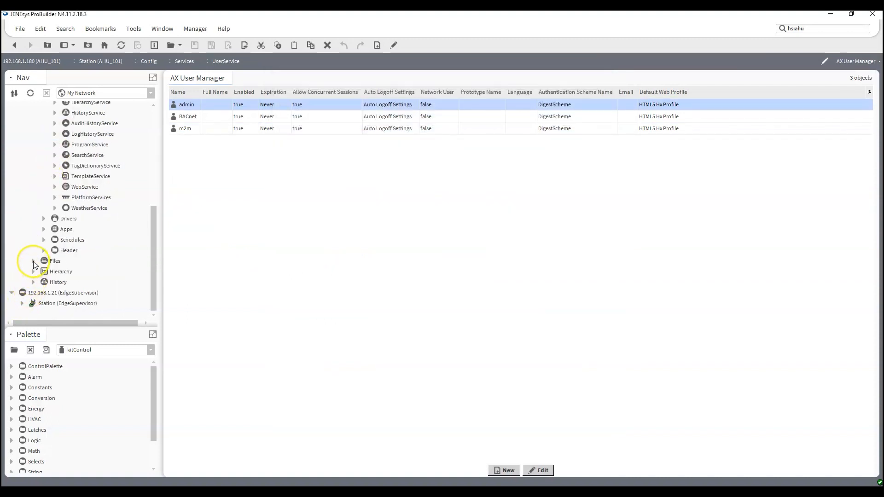
scroll(43, 211, up, 6)
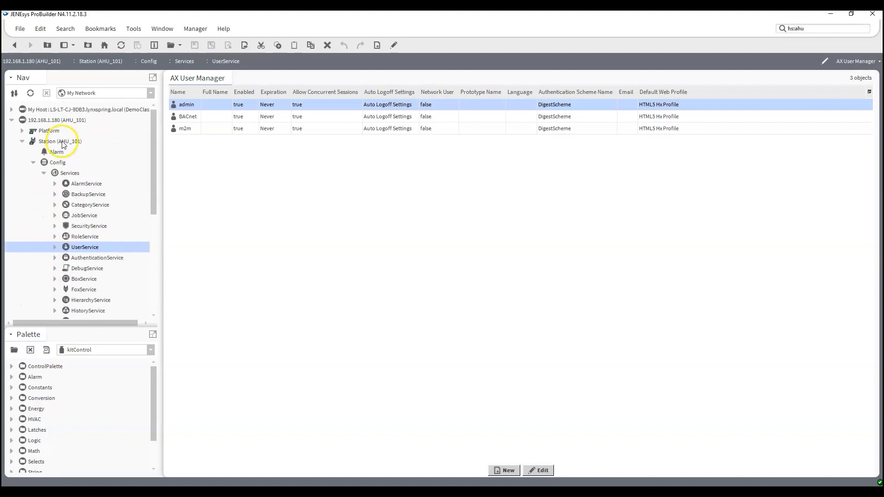
scroll(85, 172, down, 5)
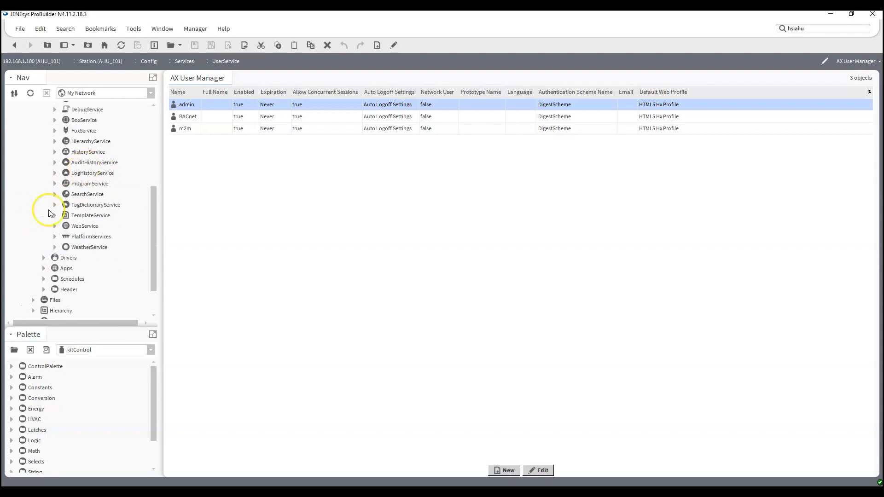
click(44, 257)
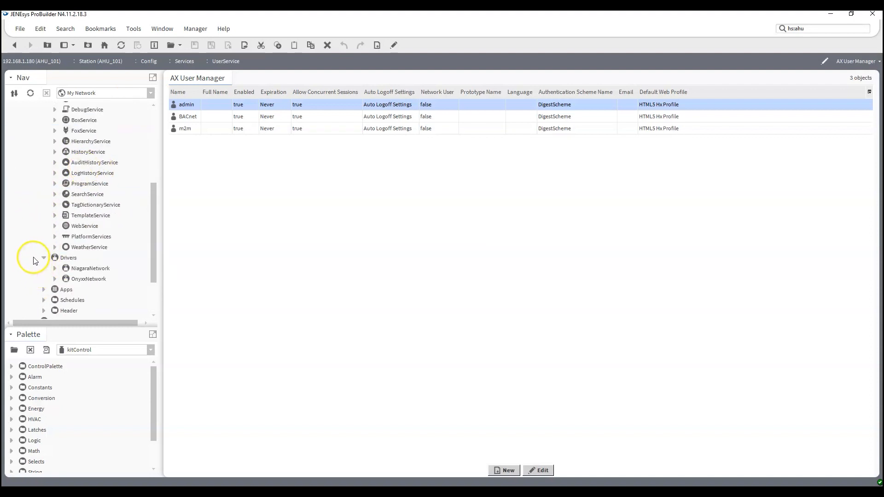
scroll(33, 260, up, 5)
click(44, 173)
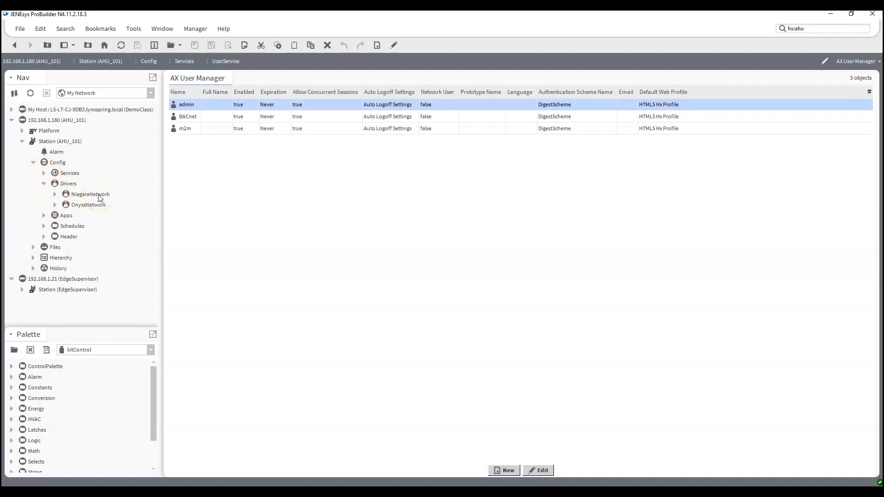
double_click(90, 195)
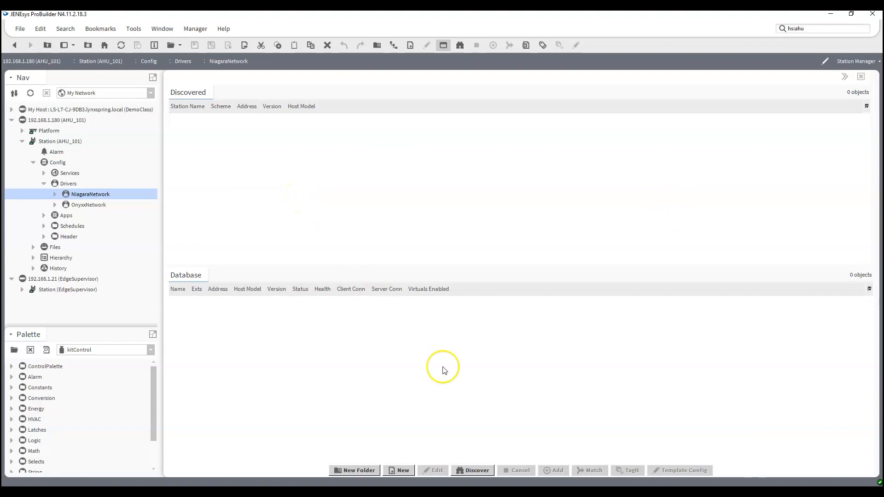
- Discover stations, sort by Station Name, and add EdgeSupervisor (192.168.1.21) with login username and password
click(473, 470)
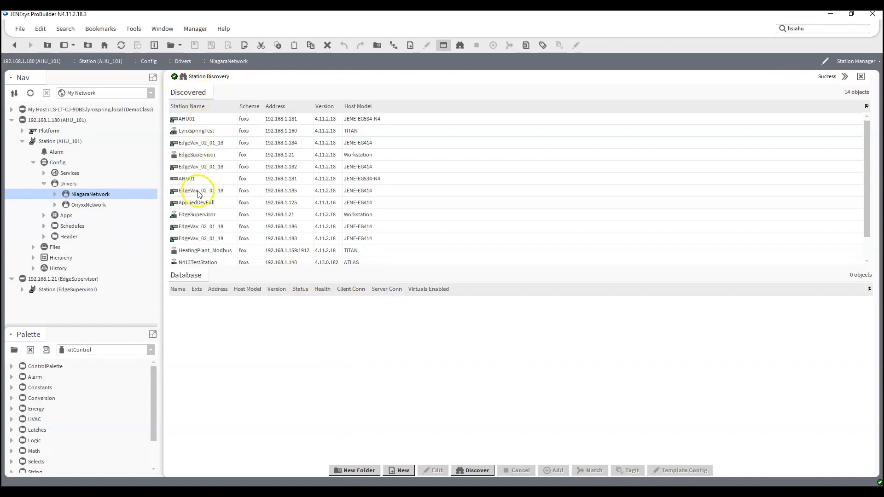
click(221, 110)
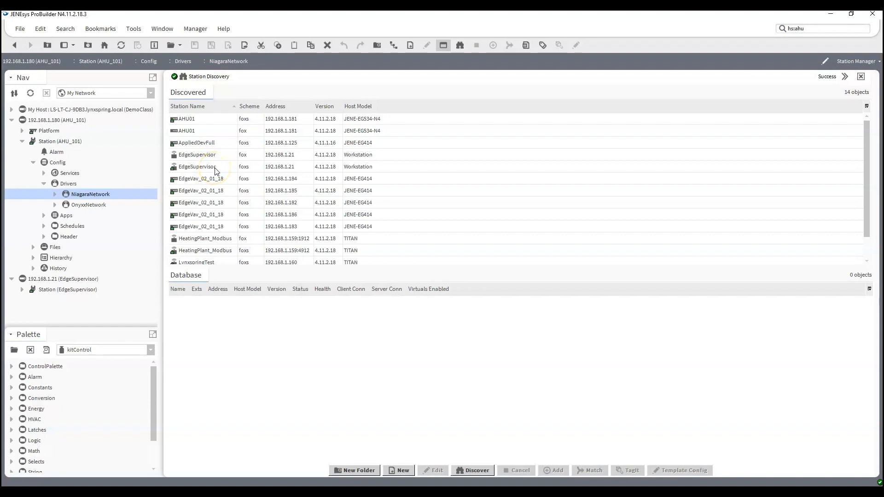
double_click(216, 168)
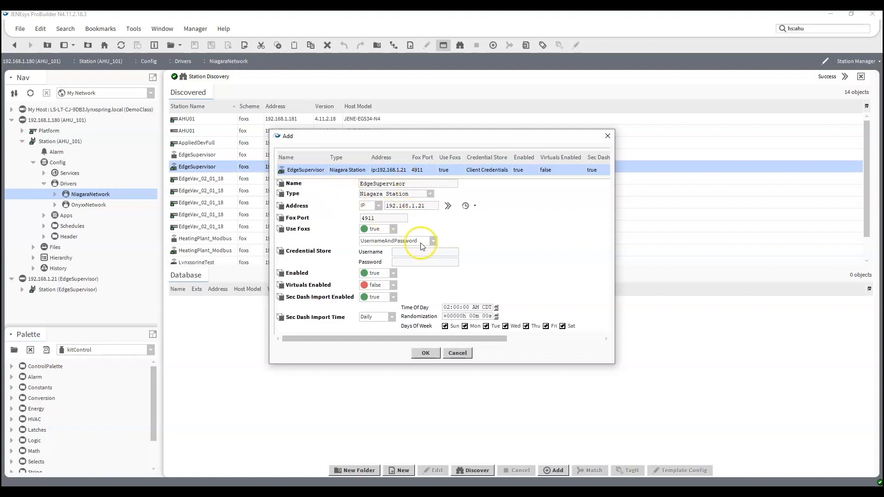
click(442, 256)
text(m2m**********)
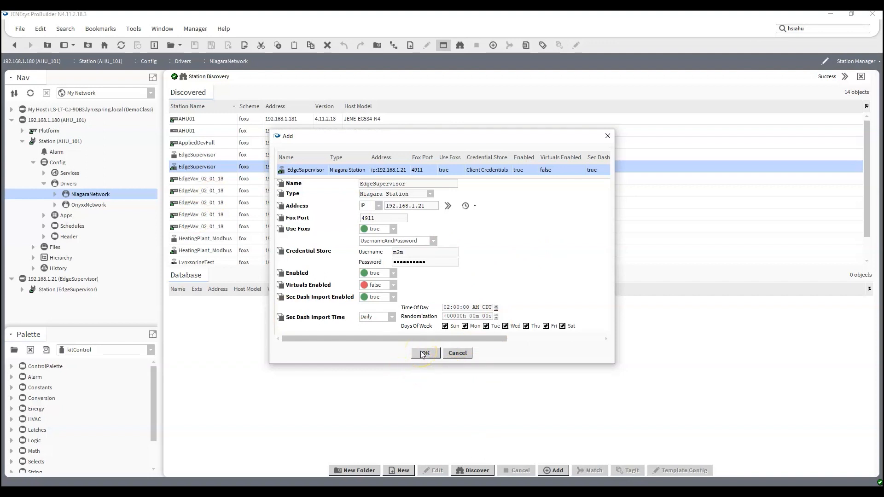
click(423, 353)
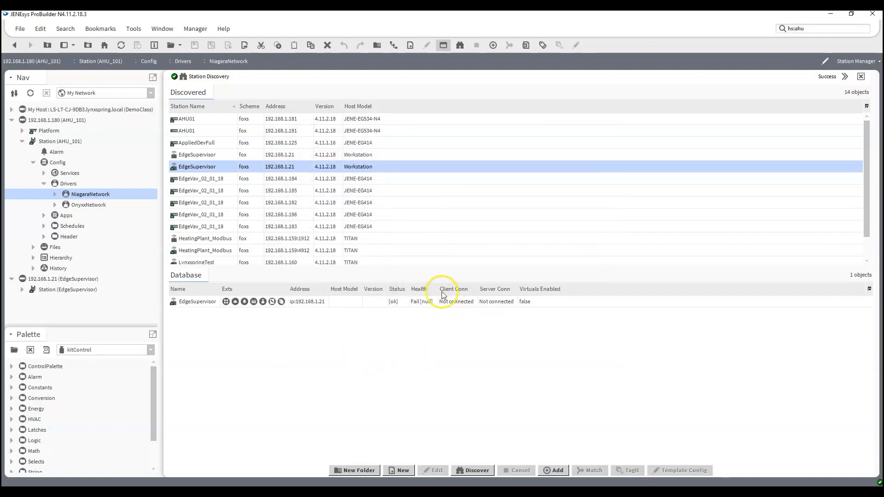
- Widen the Health column to reveal EdgeSupervisor's TLS certificate_unknown failure, dismissing its row menu
drag(437, 290, 600, 307)
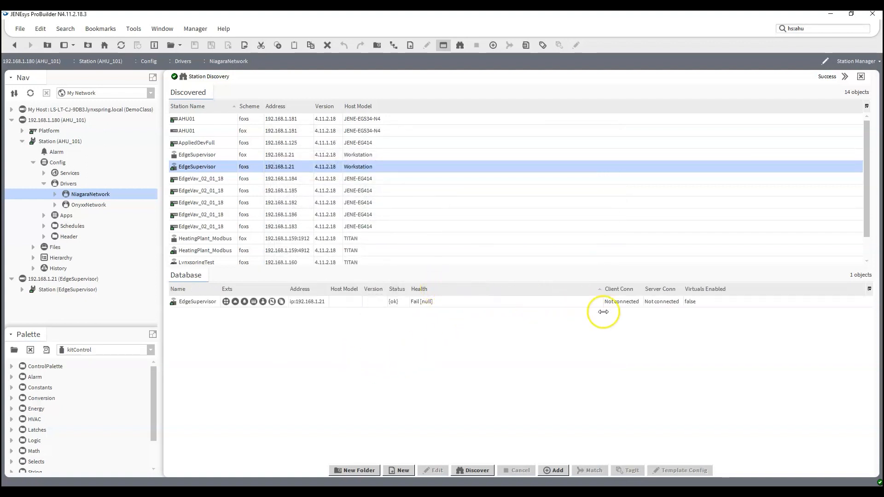
right_click(191, 305)
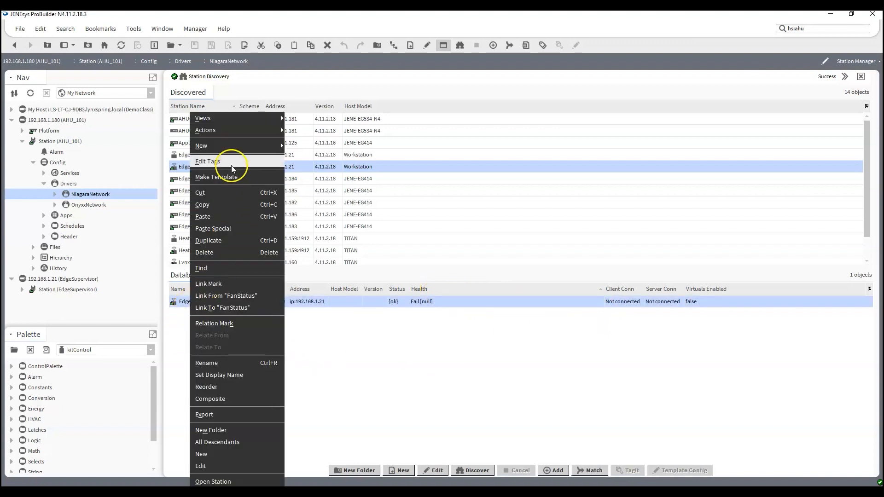
click(321, 226)
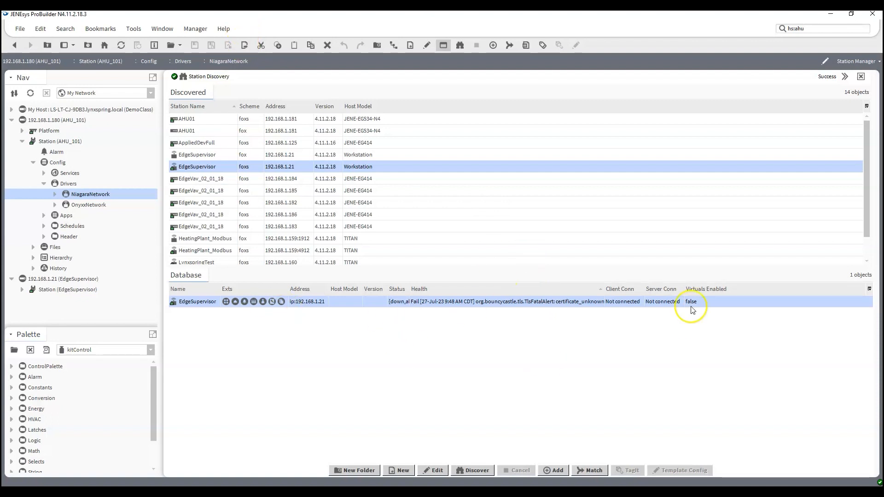
- Approve the Allowed Hosts certificate exemption for 192.168.1.21:4911 in AHU_101's Certificate Management
click(44, 173)
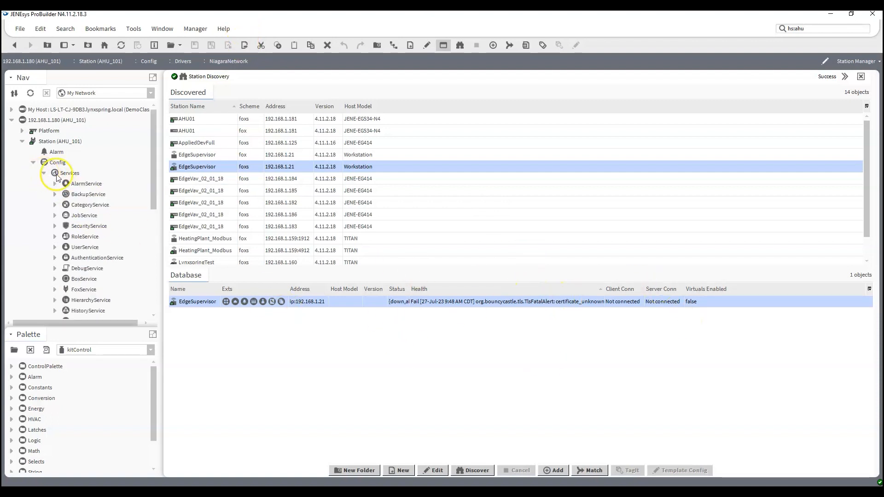
scroll(108, 177, down, 5)
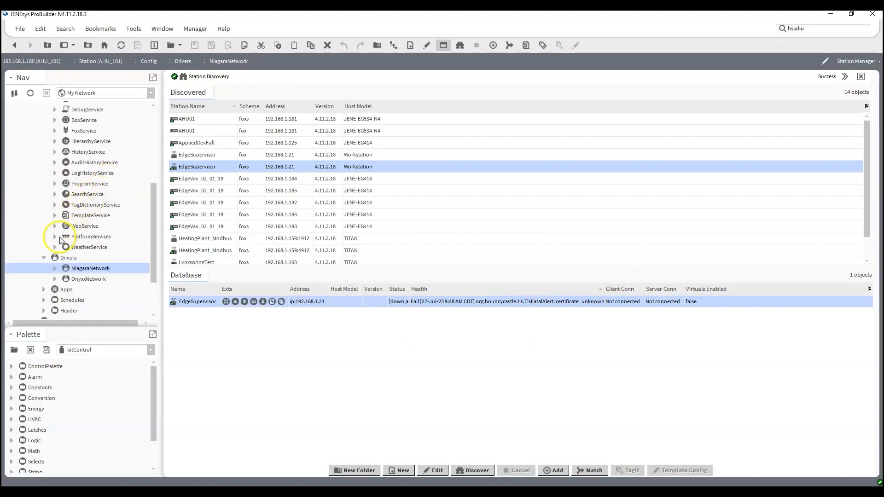
click(55, 238)
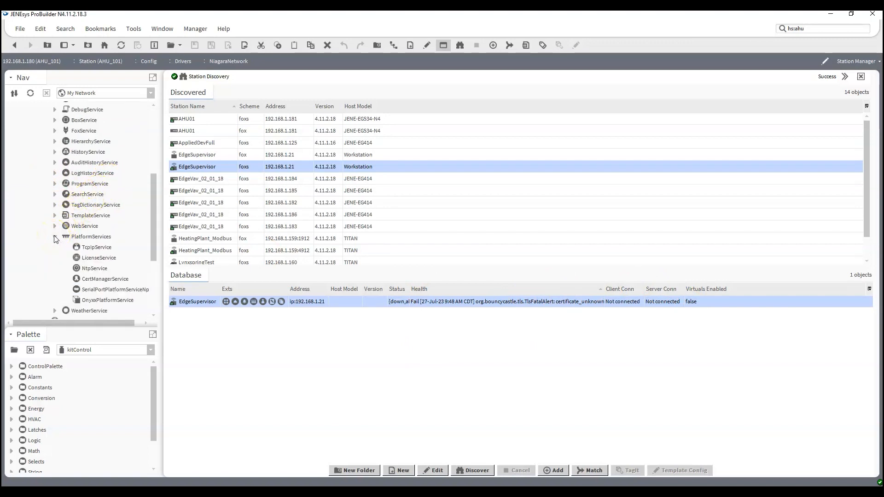
click(92, 279)
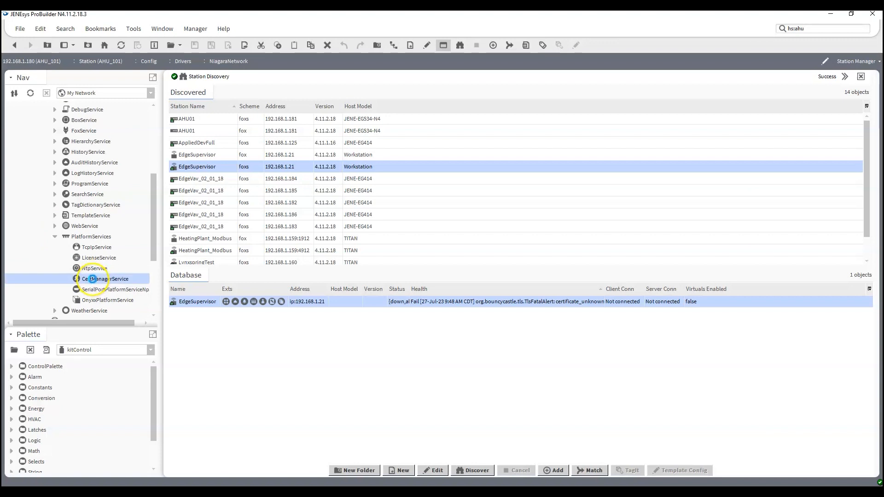
double_click(93, 279)
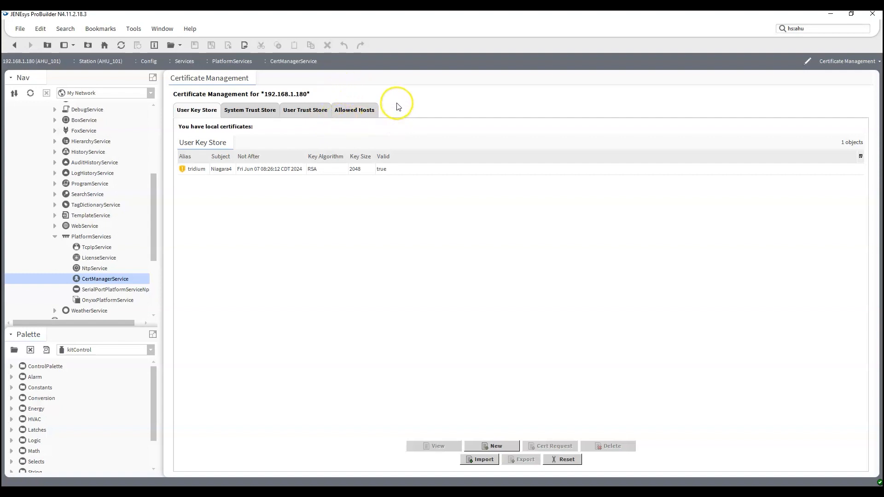
click(354, 110)
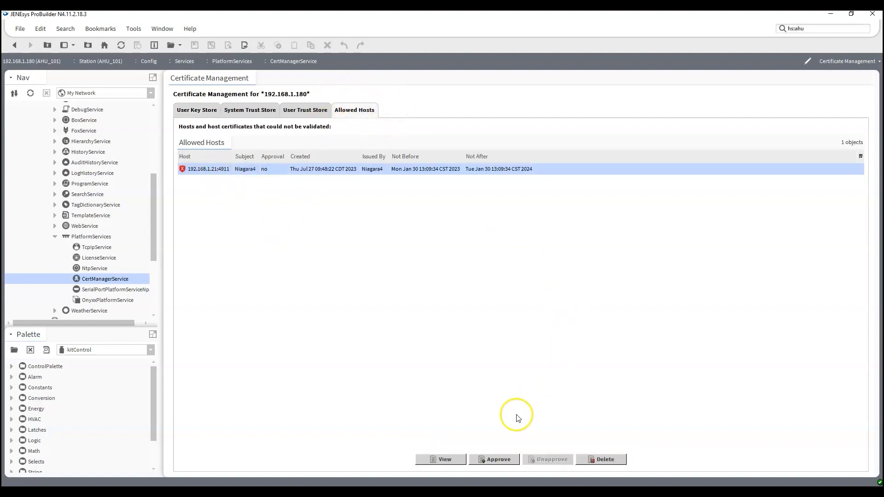
click(504, 462)
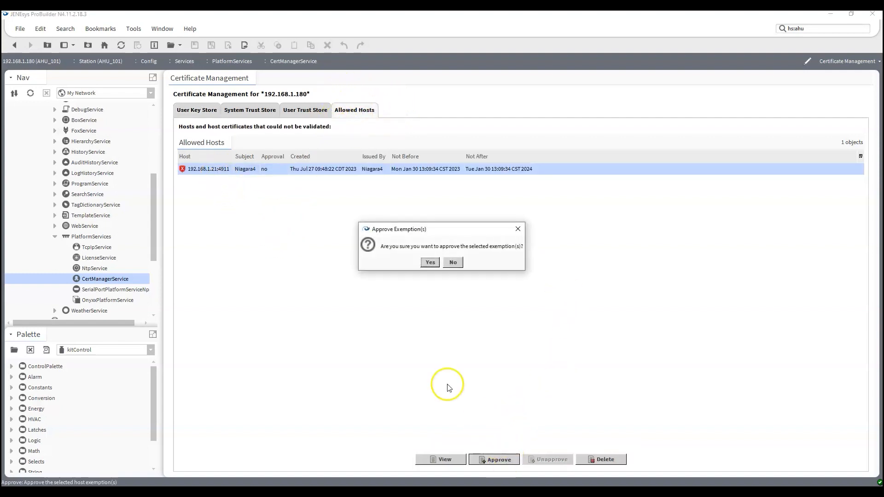
click(426, 260)
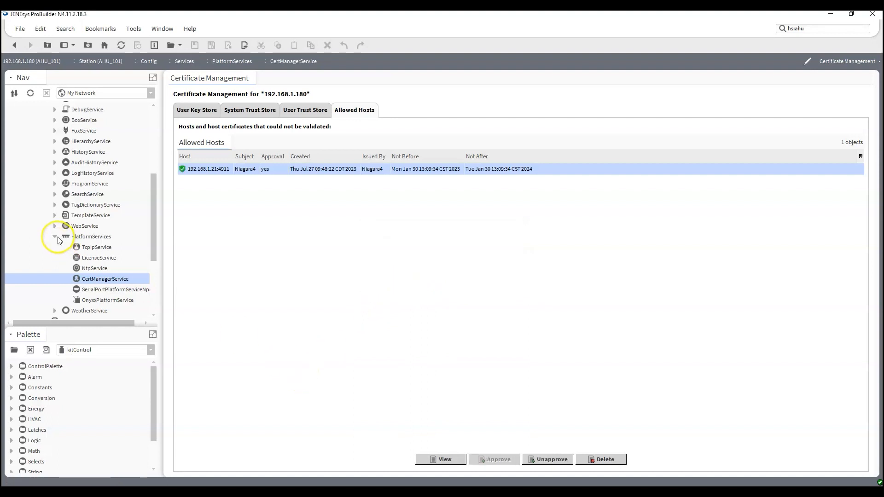
- Collapse PlatformServices and Services, then expand AHU_101's Drivers branch
click(54, 236)
scroll(43, 215, up, 5)
click(44, 172)
click(44, 183)
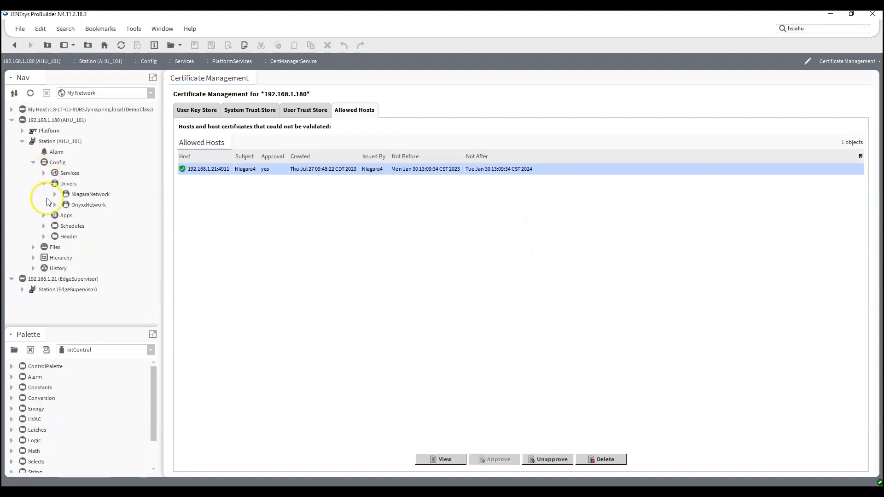
- Open NiagaraNetwork and refresh EdgeSupervisor until it shows Connected with health Ok
double_click(90, 194)
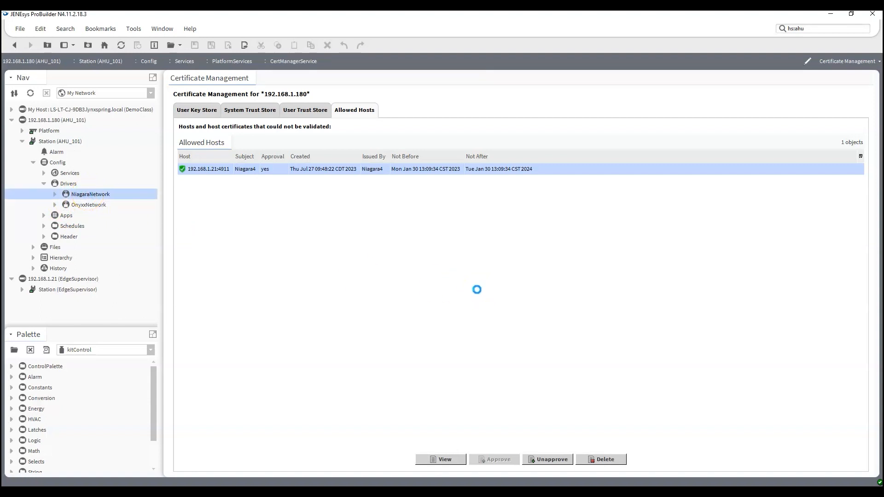
right_click(199, 302)
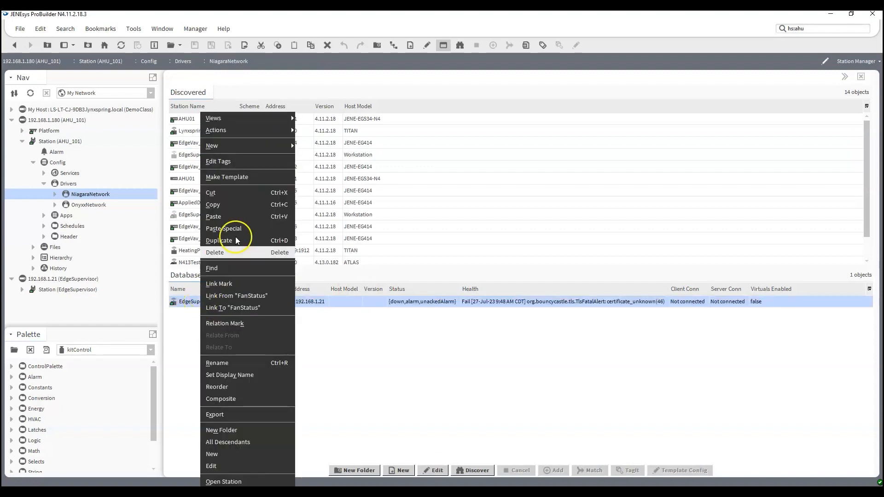
mouse_move(263, 121)
click(321, 130)
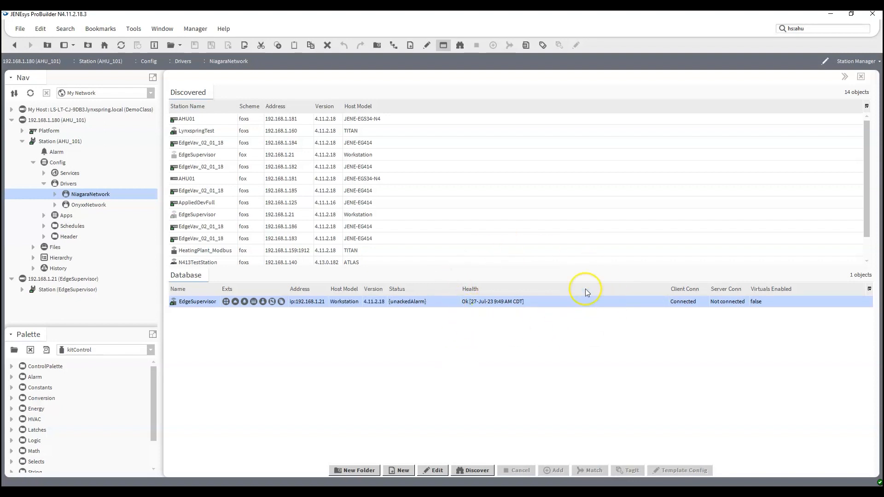
click(375, 368)
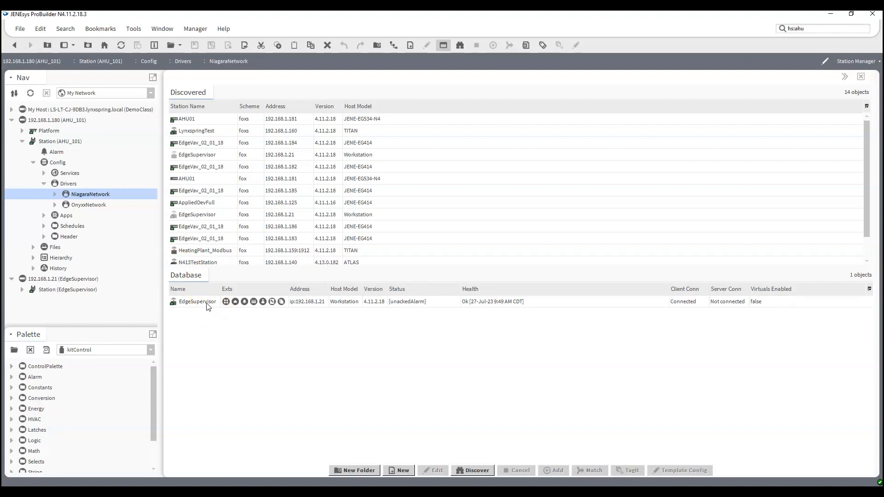
- Open EdgeSupervisor's NiagaraNetwork manager and delete the LynxspringTest station
click(21, 289)
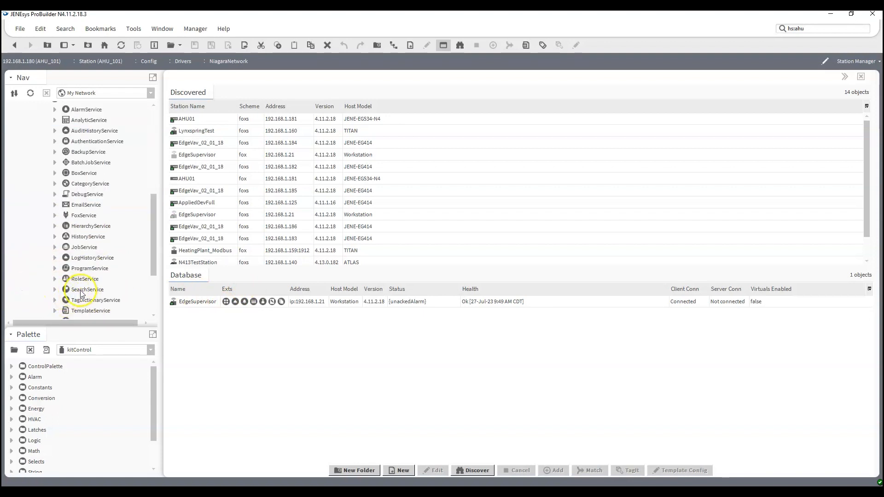
scroll(81, 294, up, 2)
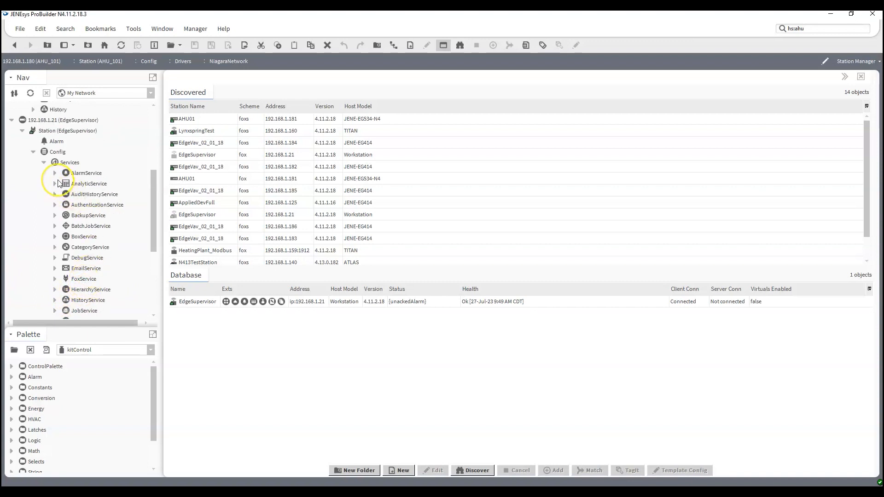
scroll(59, 183, down, 4)
click(45, 289)
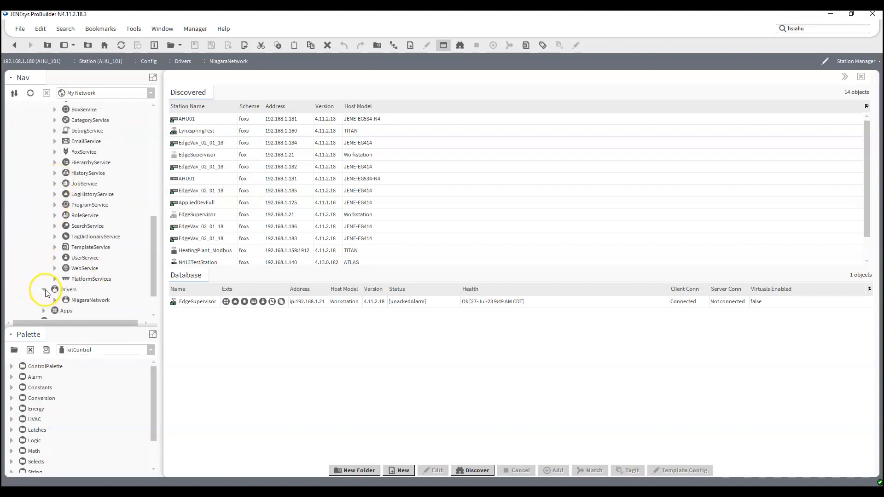
click(55, 299)
scroll(58, 294, down, 3)
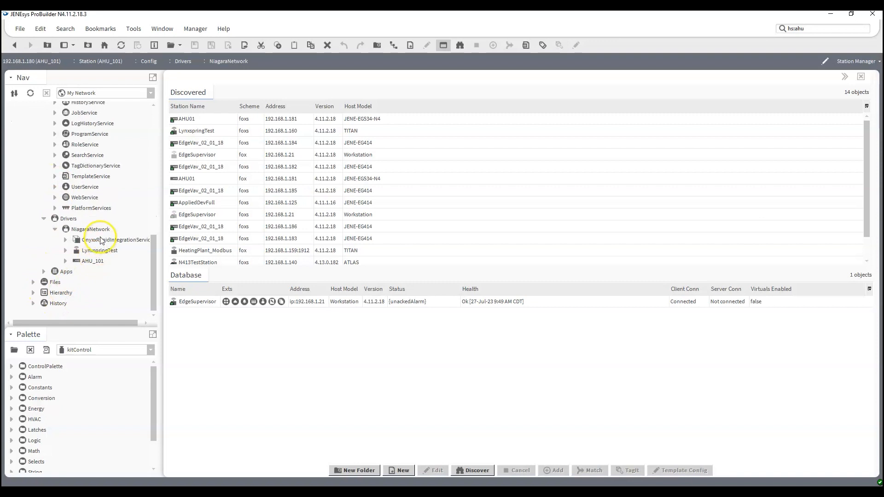
double_click(91, 229)
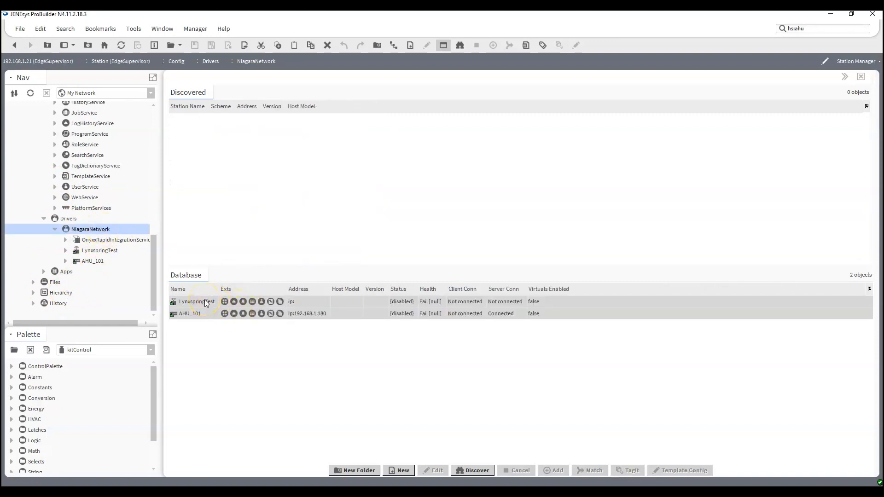
right_click(206, 302)
click(224, 253)
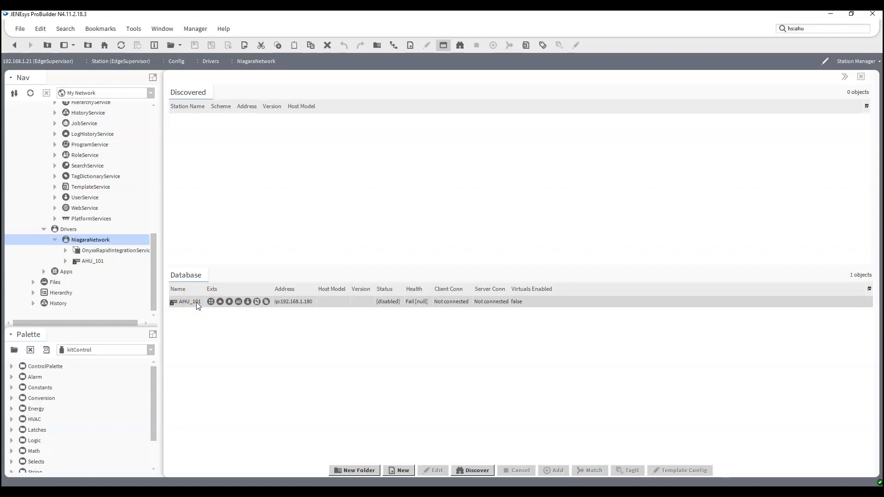
- Edit AHU_101: set Enabled to true and enter the credential username and password
double_click(196, 302)
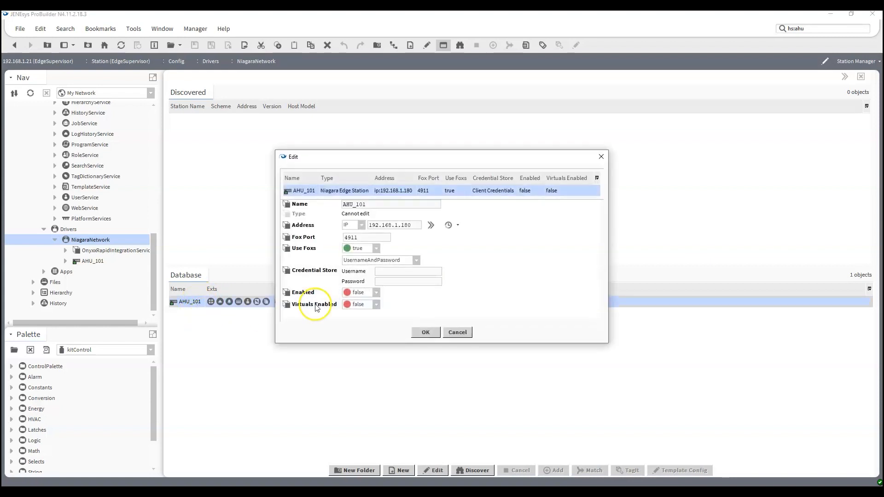
click(369, 292)
click(363, 314)
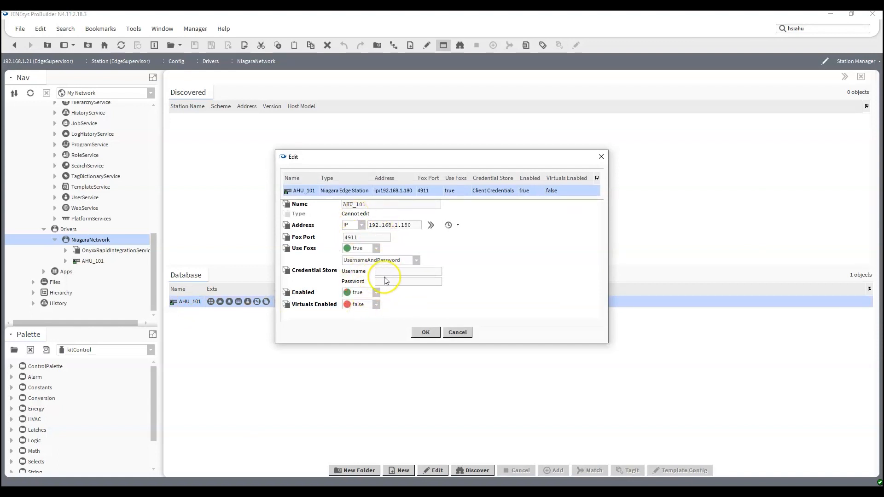
click(392, 272)
text(m3)
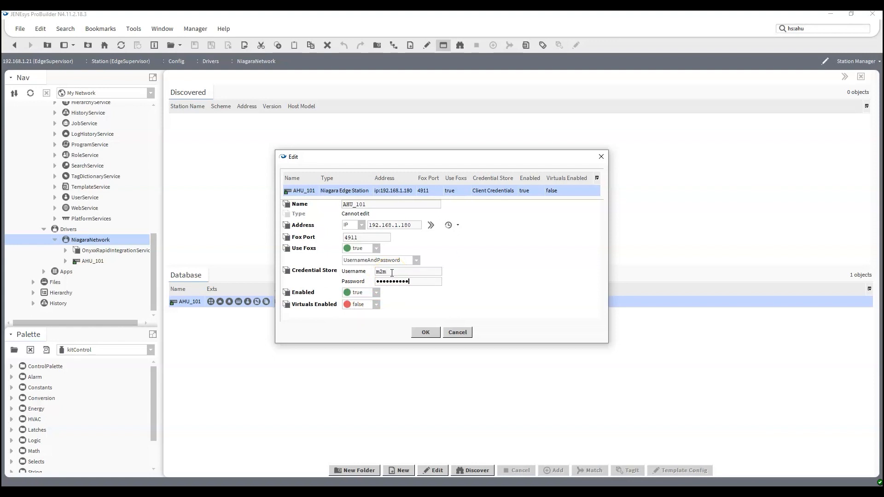
- Save AHU_101's settings, widen the Health column, and ping AHU_101 to expose its certificate failure
click(424, 332)
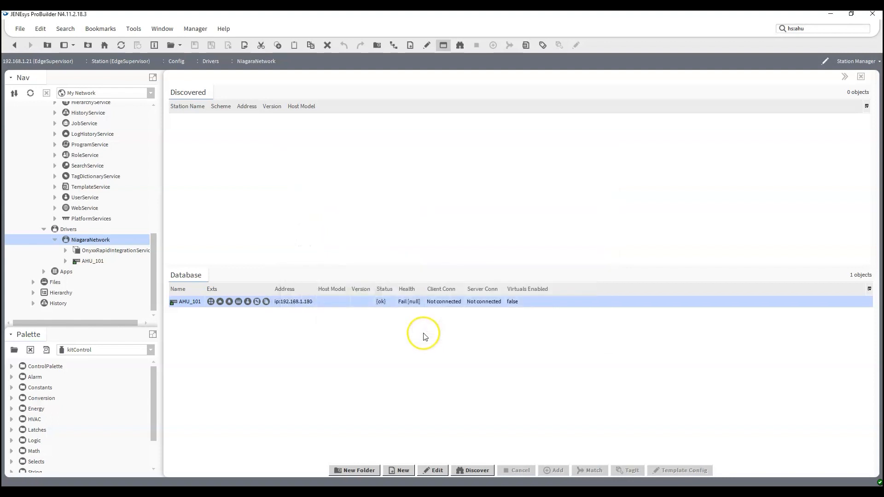
click(366, 335)
drag(420, 288, 598, 307)
right_click(172, 301)
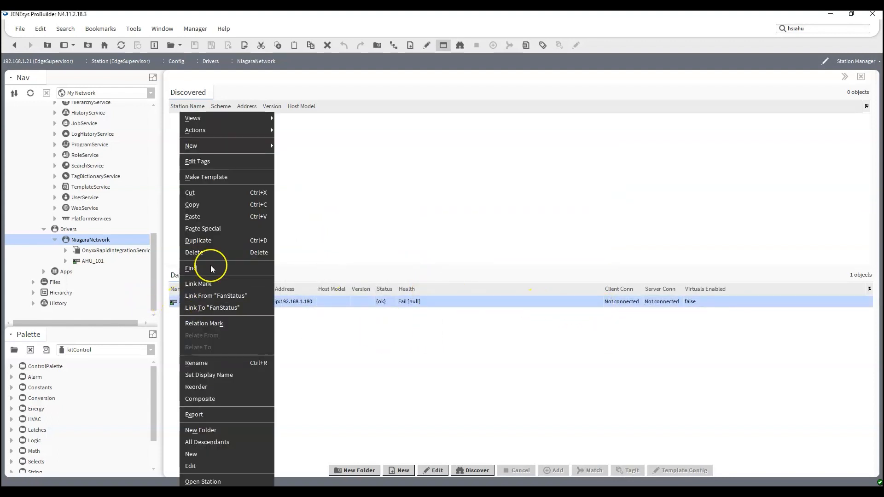
mouse_move(243, 131)
click(281, 131)
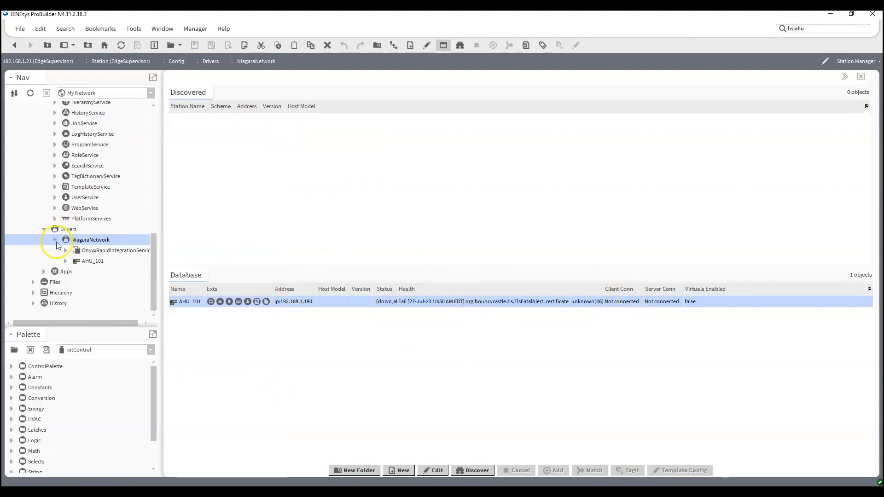
- Expand EdgeSupervisor's PlatformServices and open CertManagerService's certificate management
scroll(58, 249, up, 4)
scroll(58, 249, up, 4)
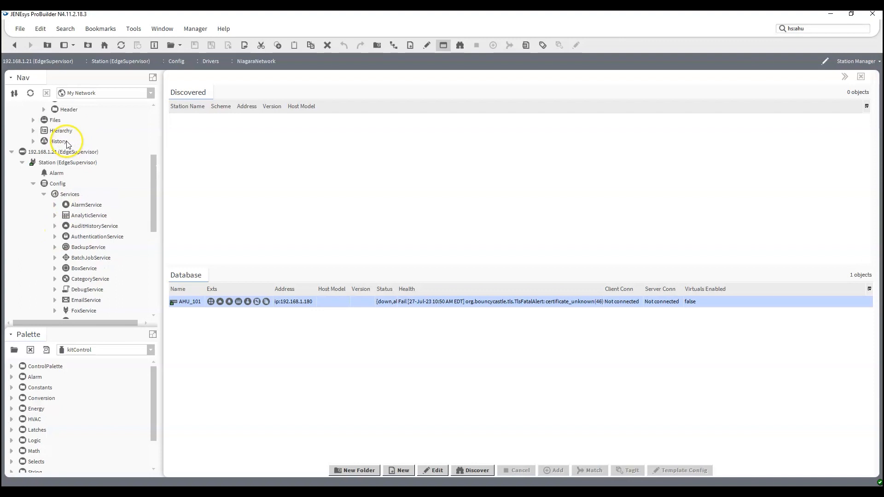
scroll(71, 169, down, 6)
scroll(71, 170, down, 1)
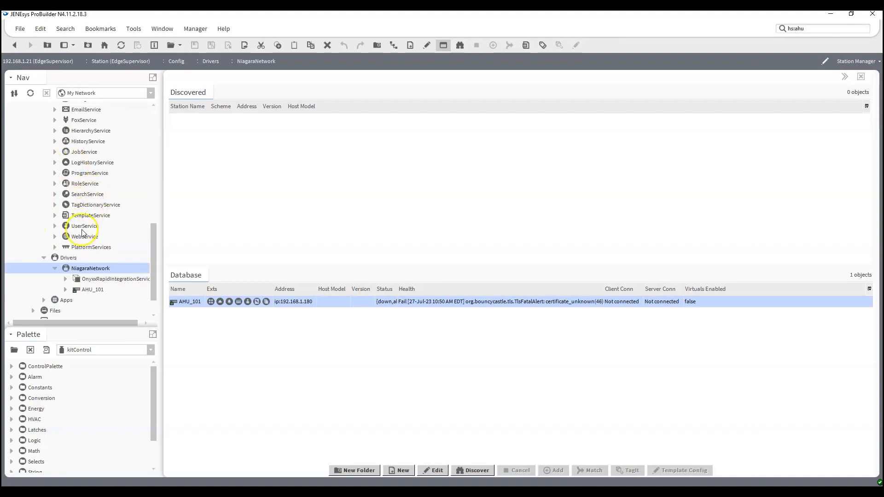
click(55, 247)
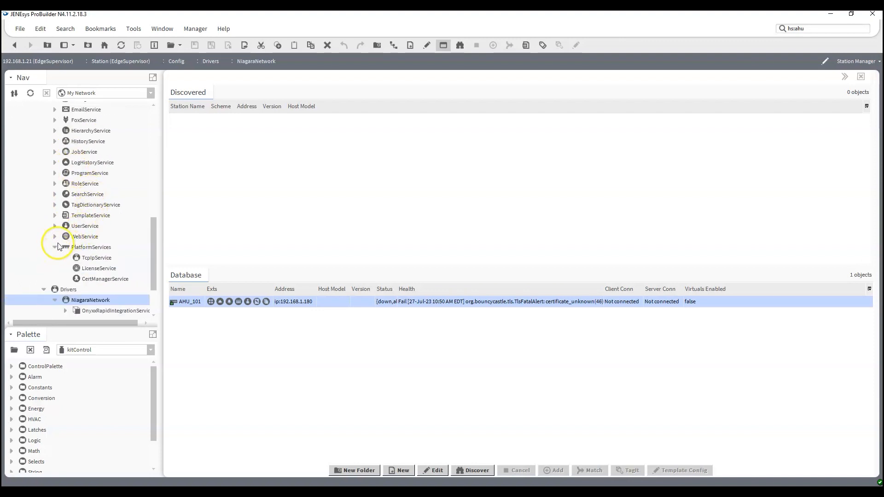
double_click(99, 279)
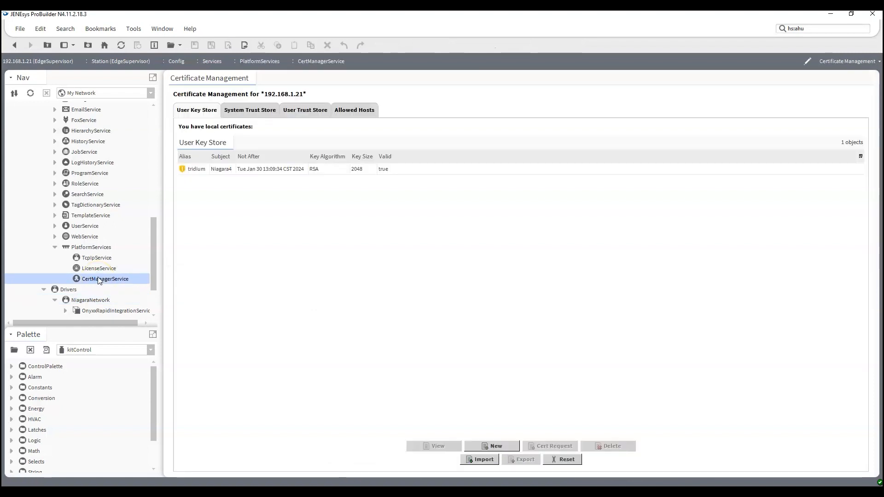
- Approve the 192.168.1.180:4911 host certificate in Allowed Hosts
click(351, 110)
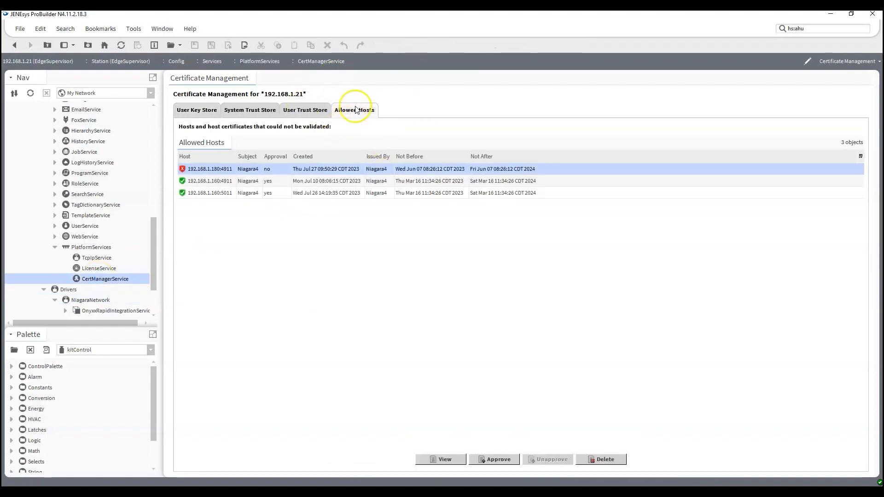
click(498, 460)
click(430, 263)
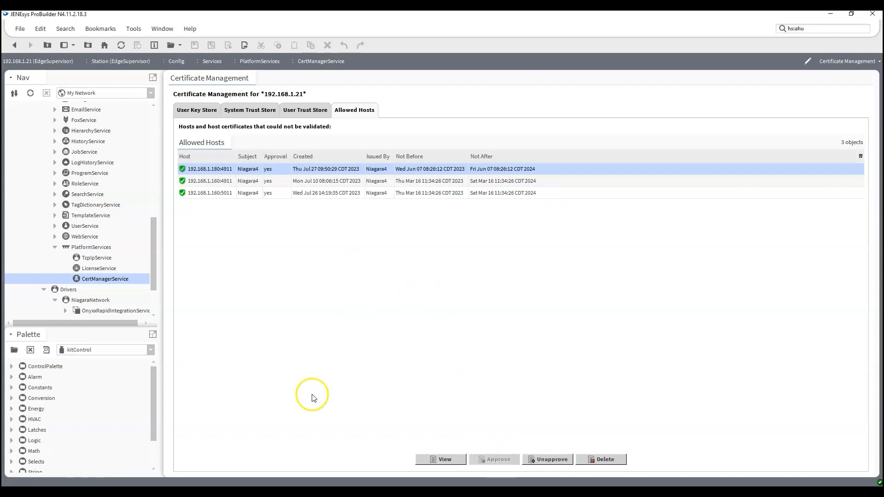
- Ping AHU_101 from EdgeSupervisor's NiagaraNetwork so it reconnects with health Ok
click(55, 246)
double_click(81, 270)
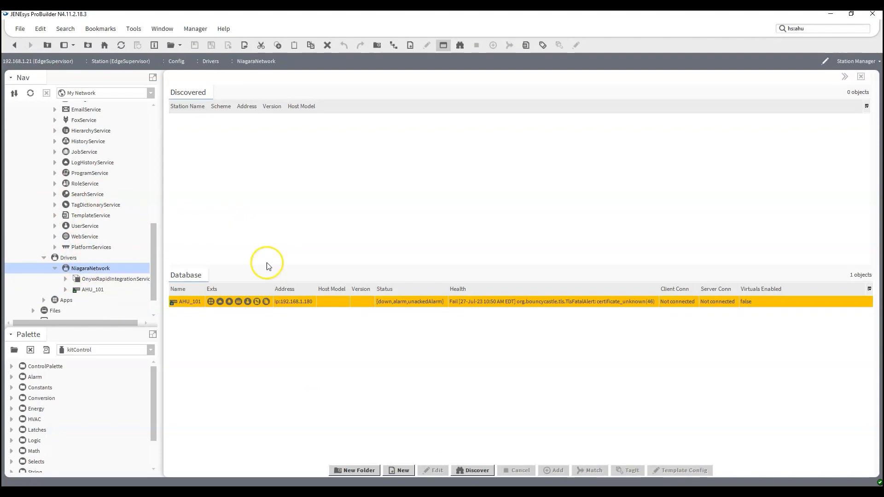
right_click(189, 301)
mouse_move(236, 132)
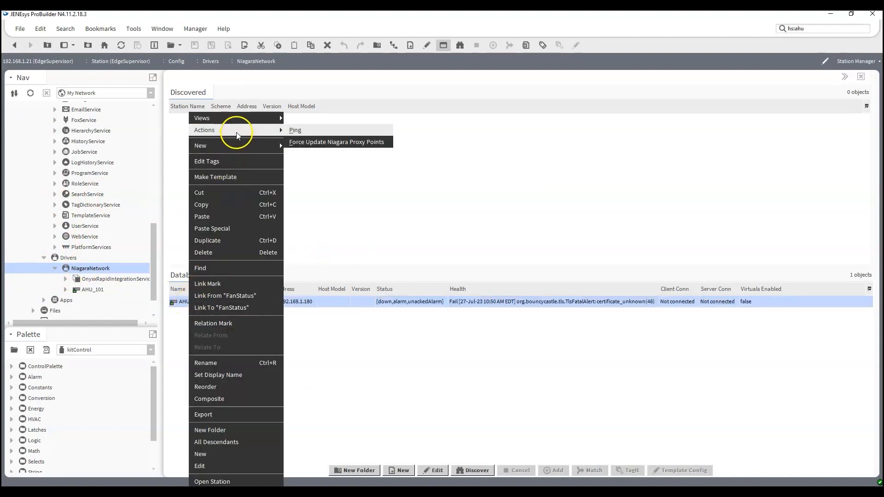
click(304, 131)
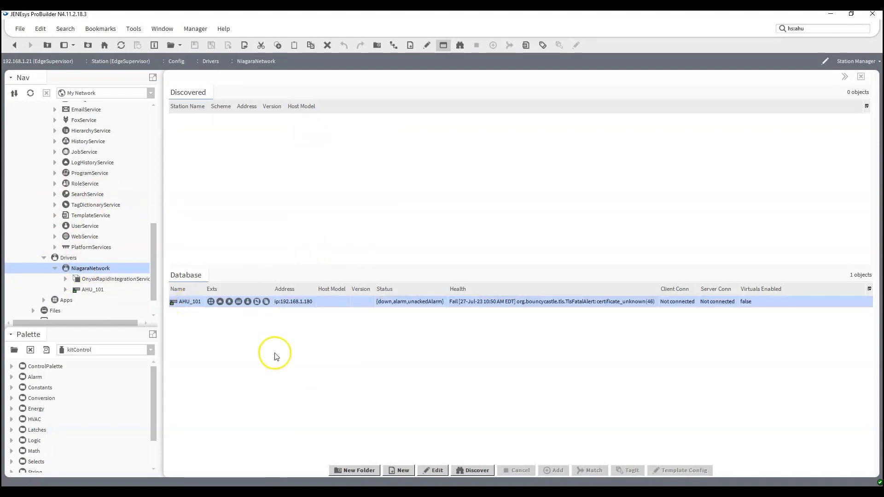
click(315, 359)
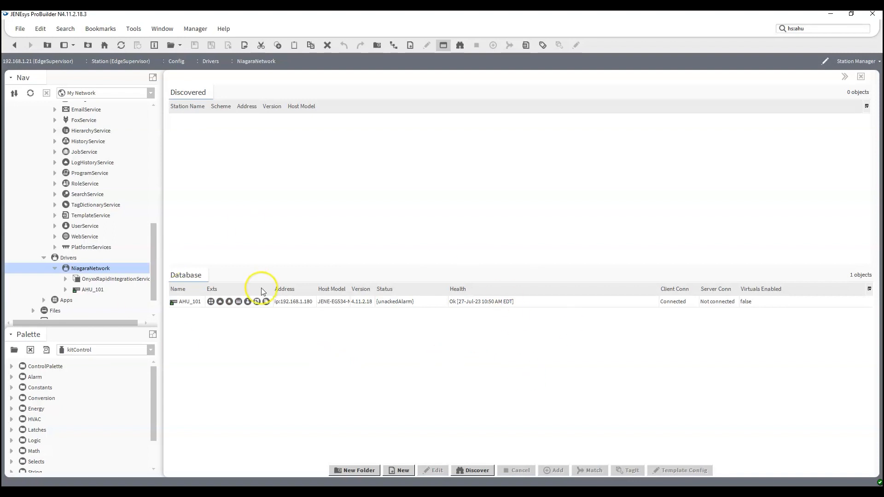
- Collapse the EdgeSupervisor services, NiagaraNetwork and drivers branches, then expand AHU_101's Config > Services
scroll(25, 134, up, 4)
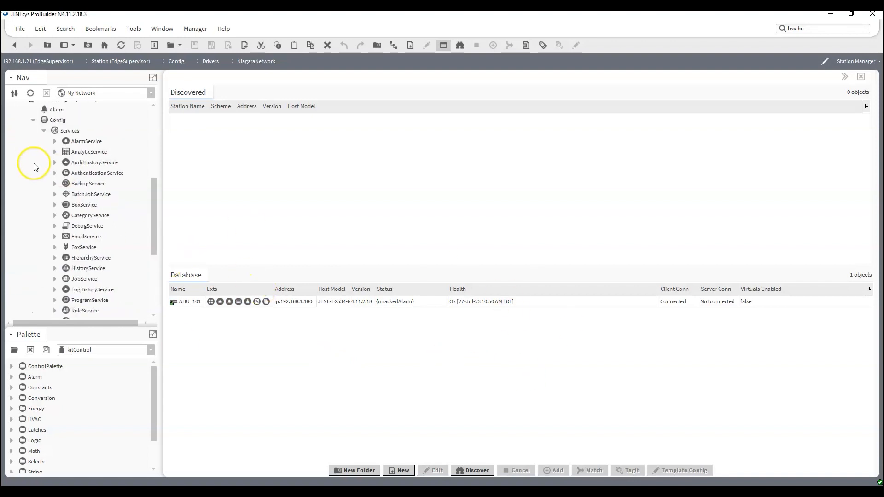
click(44, 131)
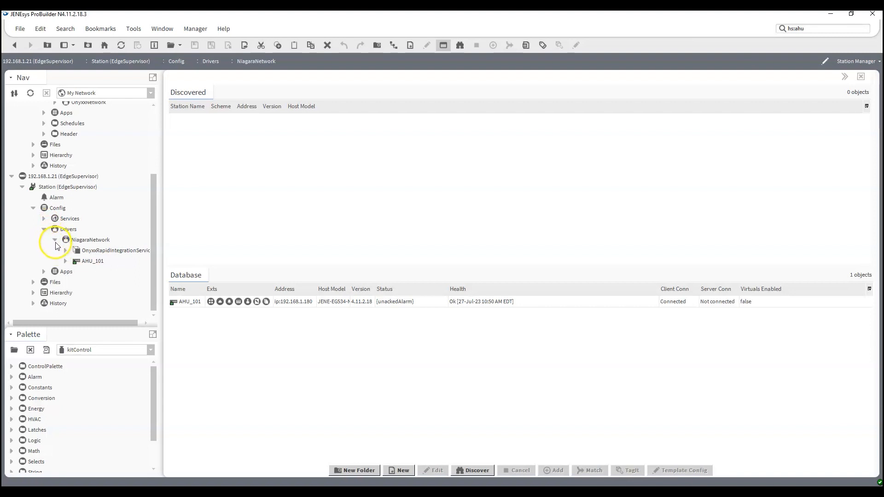
click(54, 241)
click(44, 250)
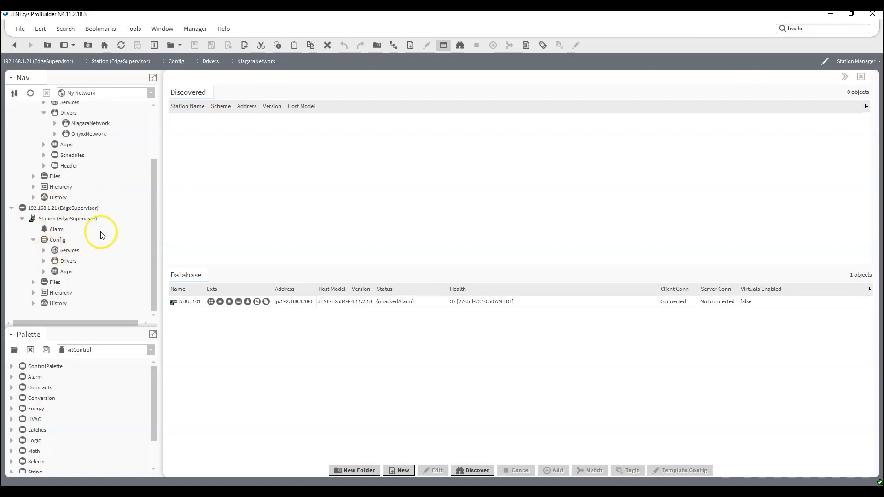
scroll(79, 227, up, 2)
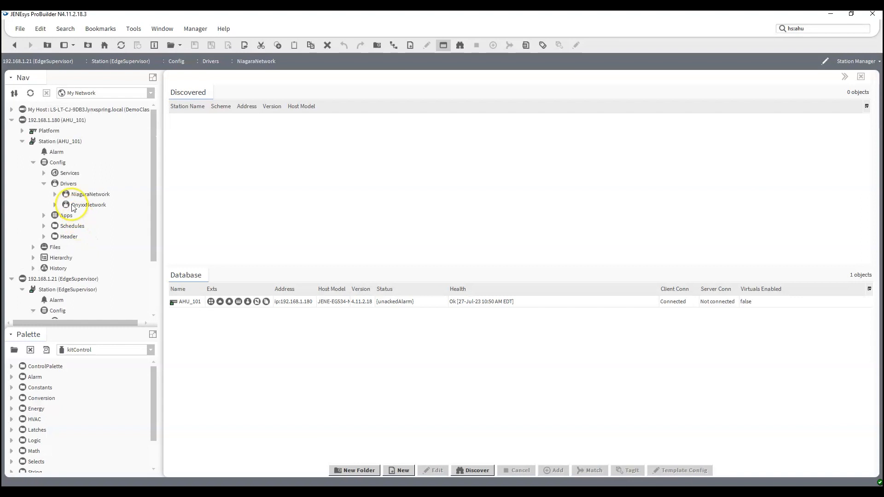
click(44, 184)
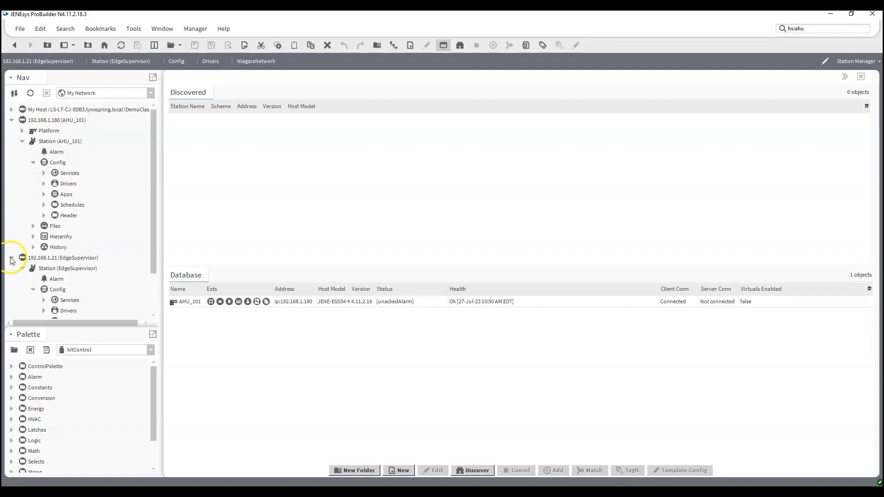
click(12, 258)
click(44, 173)
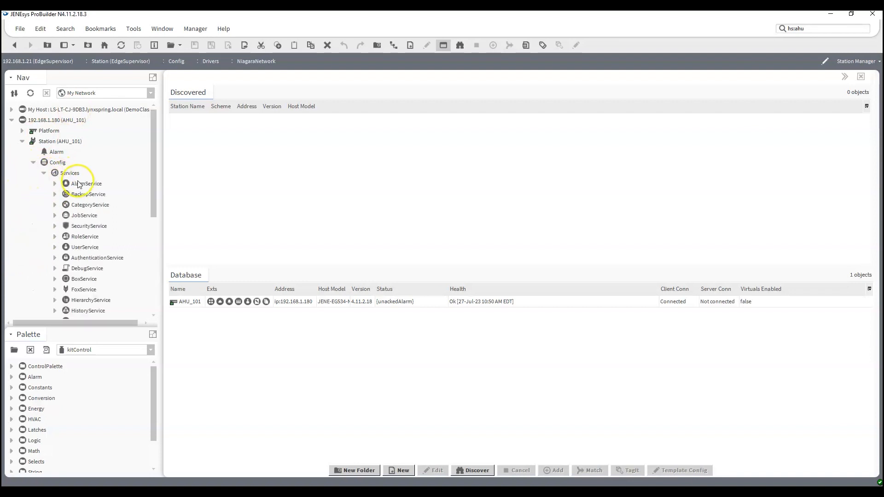
- Open AHU_101's AlarmService wire sheet and load the alarm module in the Palette
double_click(83, 183)
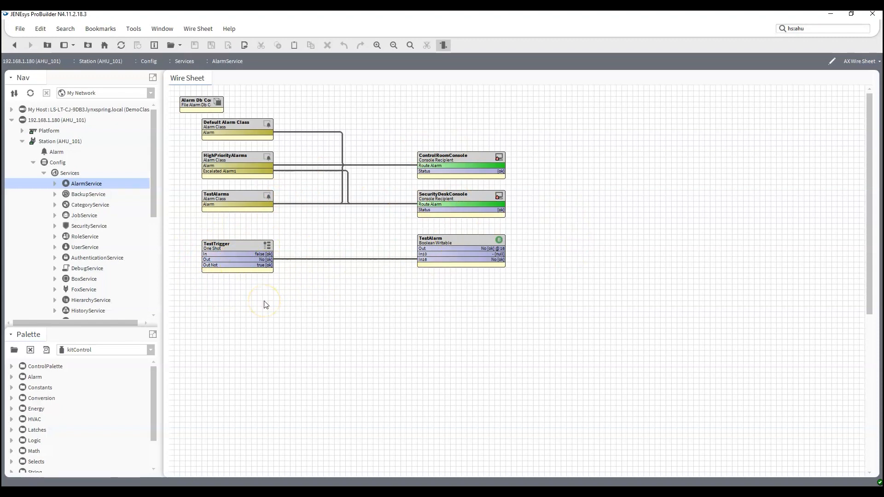
scroll(94, 245, down, 1)
scroll(94, 245, up, 1)
drag(74, 332, 85, 252)
click(132, 270)
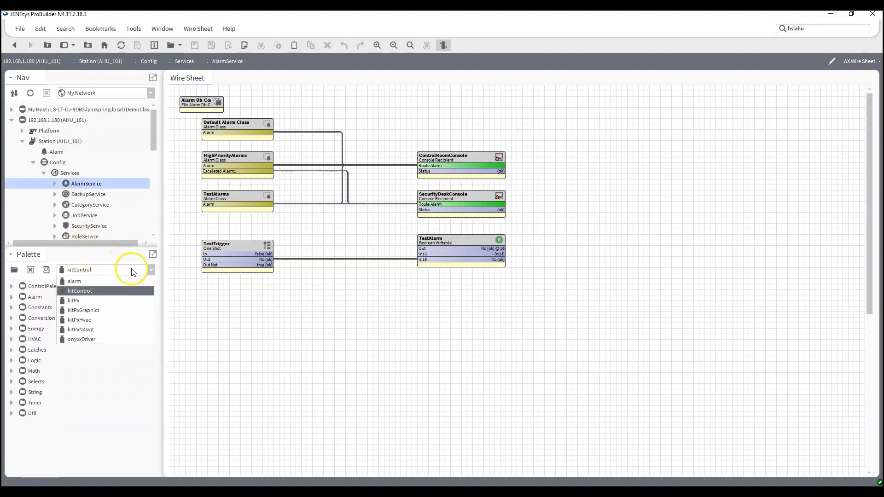
click(109, 282)
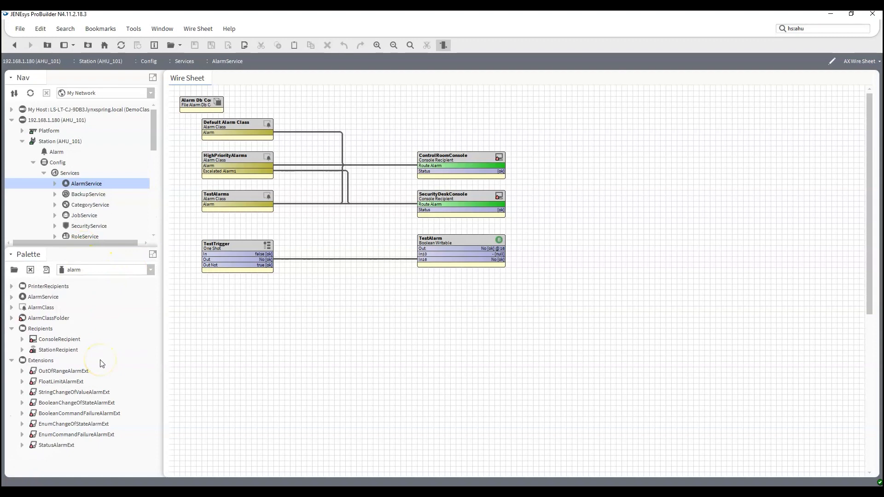
click(12, 361)
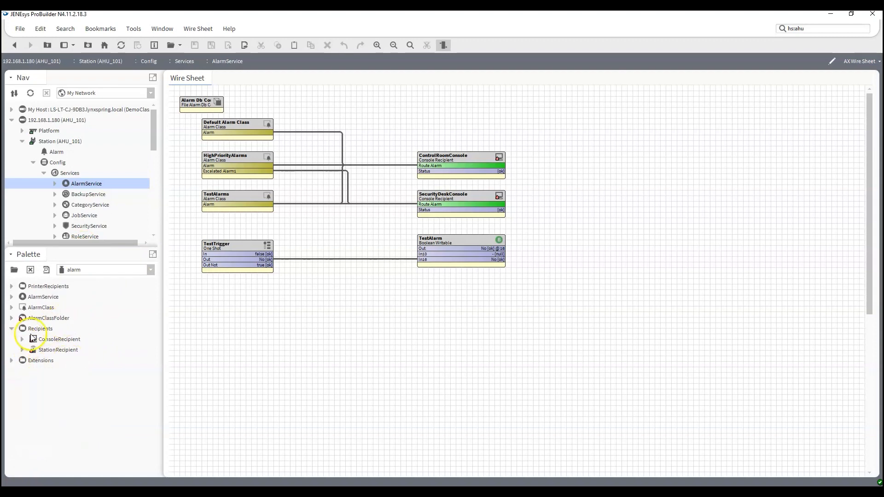
- Drag a StationRecipient onto the wire sheet above ControlRoomConsole
drag(46, 353, 419, 120)
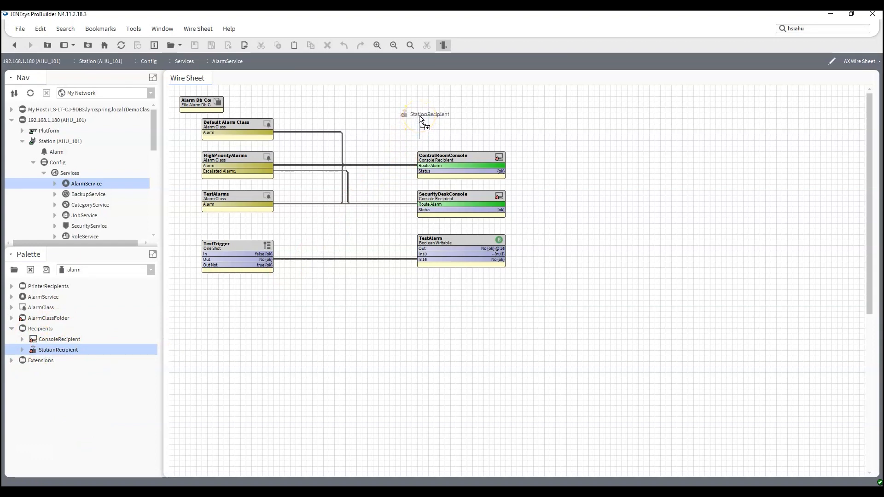
drag(419, 121, 419, 121)
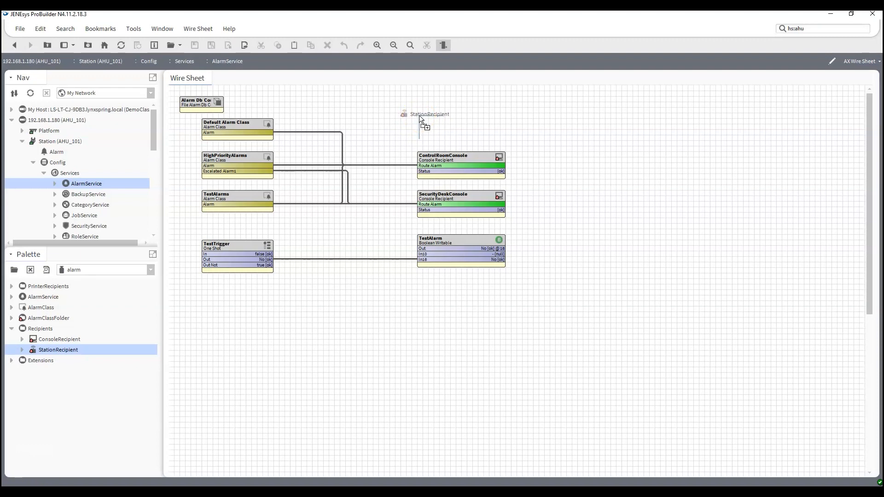
drag(419, 115, 419, 118)
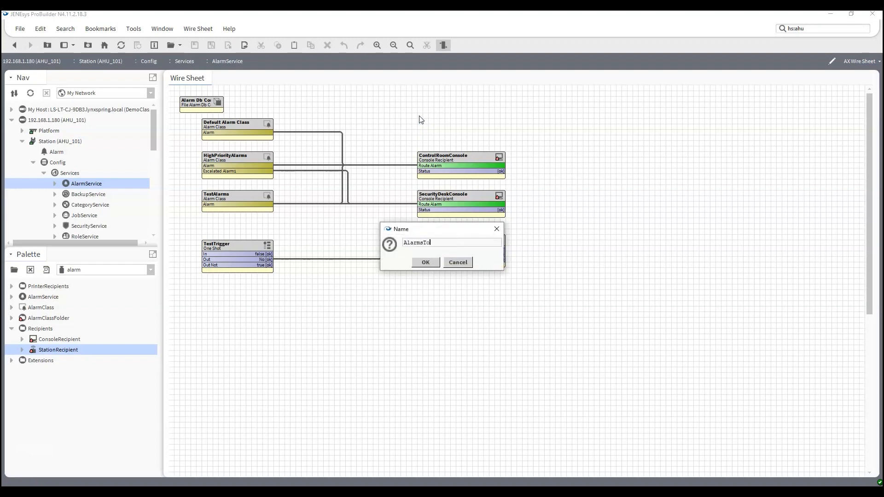
- Name the new recipient AlarmsToSupervisor and widen its block to show the name
text(AlarmsToSupervisor)
key(Return)
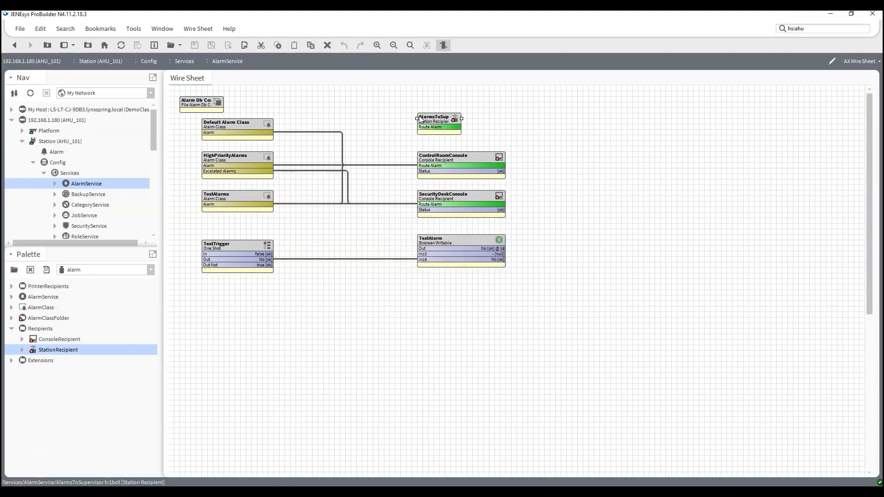
drag(462, 118, 509, 127)
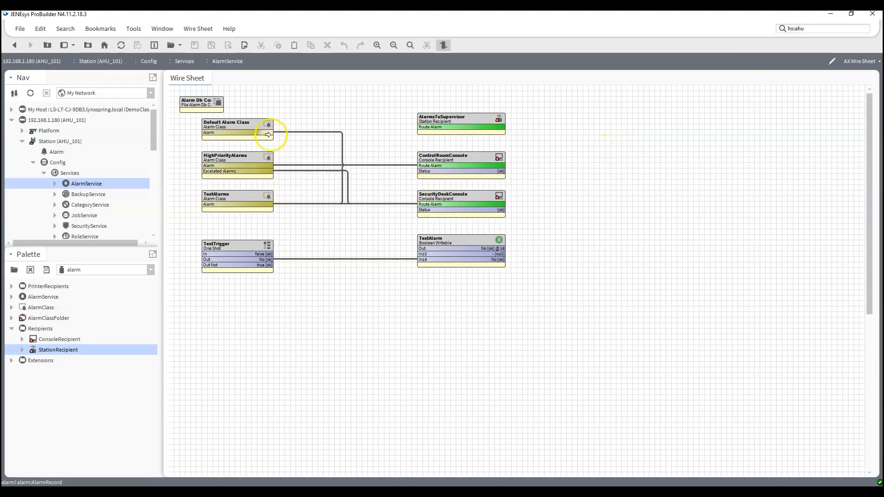
- Link the Default Alarm Class, HighPriorityAlarms and TestAlarms alarm slots to AlarmsToSupervisor
drag(269, 133, 448, 121)
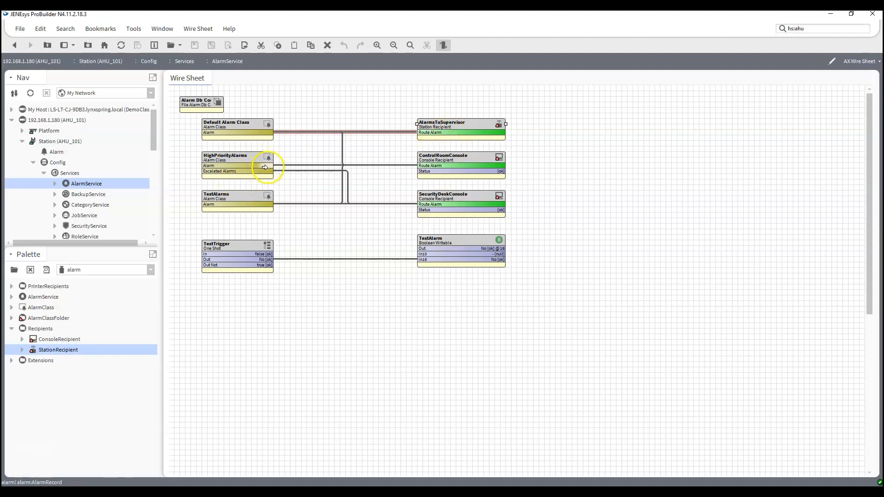
drag(266, 165, 420, 133)
drag(267, 204, 422, 133)
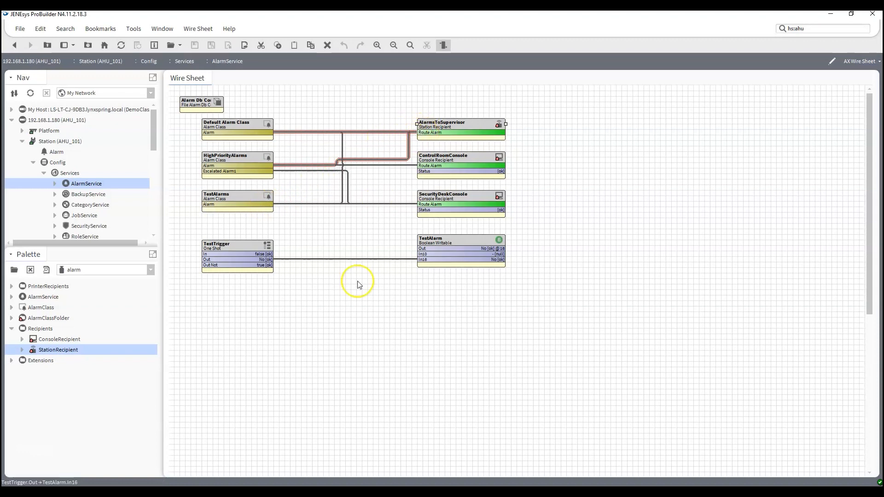
click(279, 225)
drag(267, 204, 424, 132)
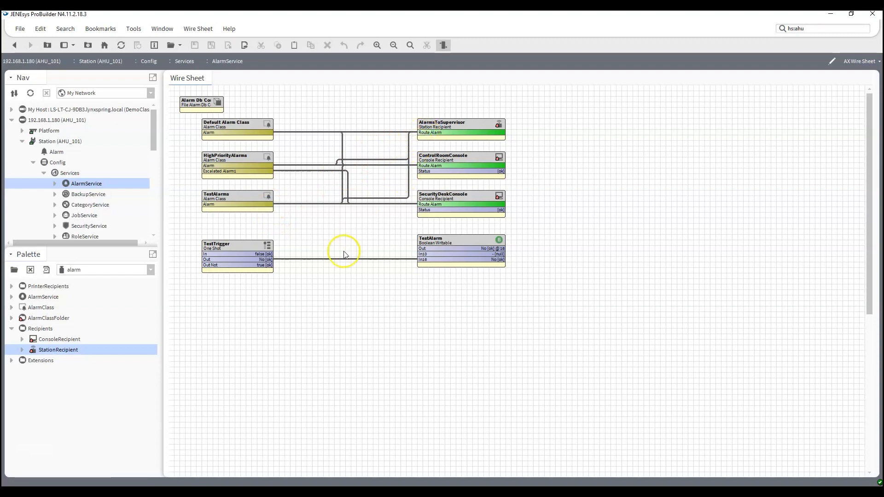
click(471, 130)
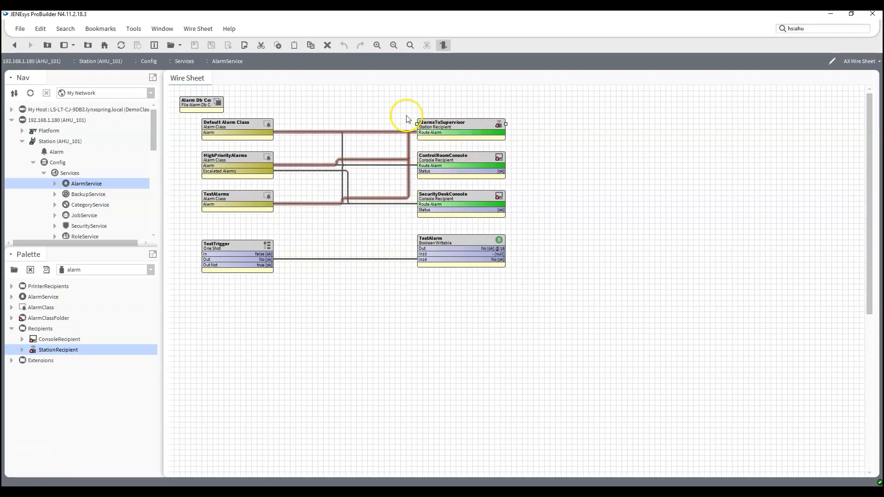
- Set AlarmsToSupervisor's Remote Station to EdgeSupervisor and save
double_click(450, 120)
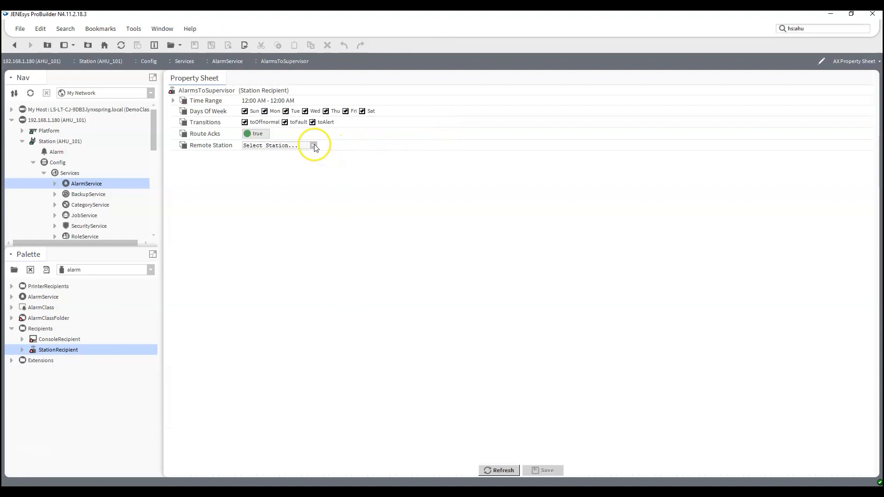
click(312, 146)
click(274, 156)
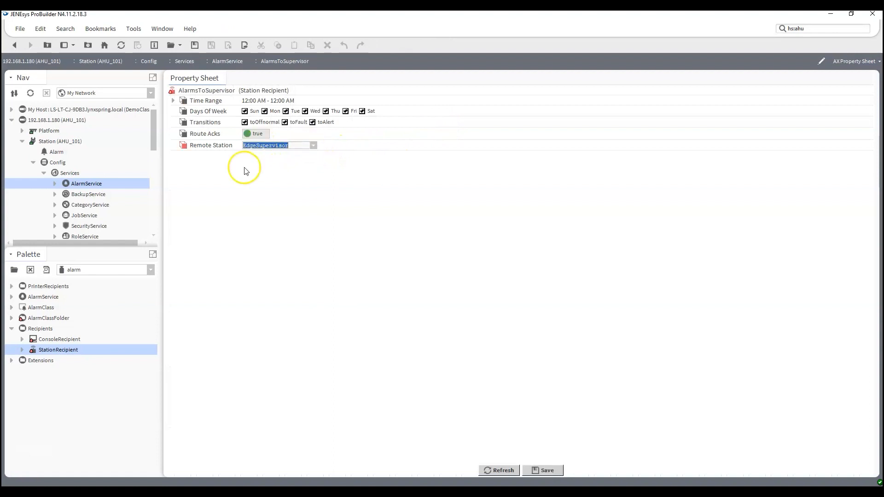
click(545, 466)
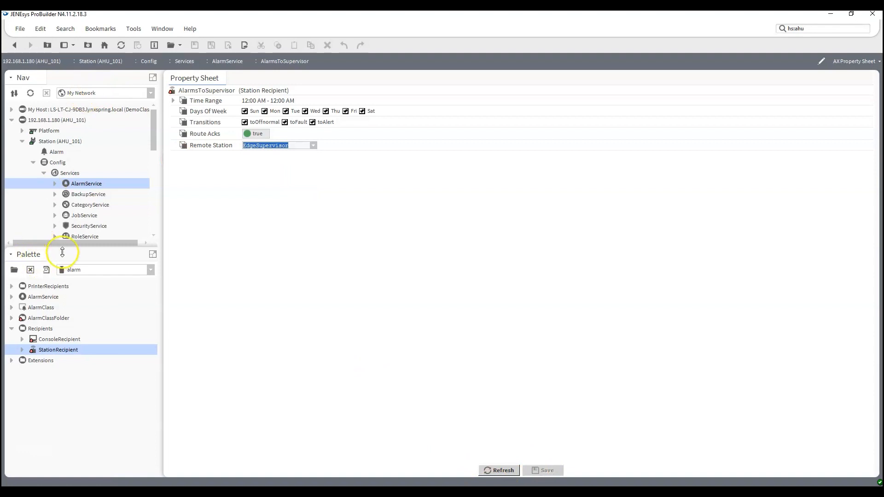
- Expand the EdgeSupervisor host's Config > Services in the Nav tree
drag(67, 247, 68, 361)
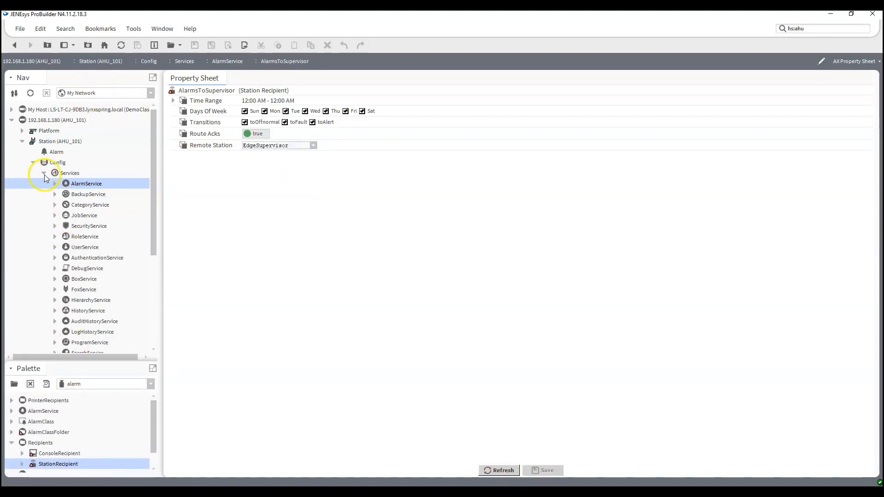
scroll(32, 192, down, 5)
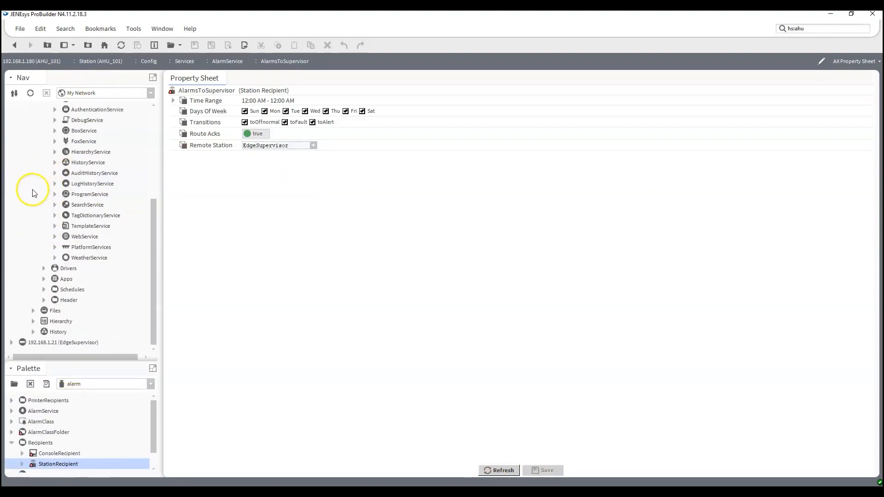
click(11, 342)
click(33, 278)
click(44, 289)
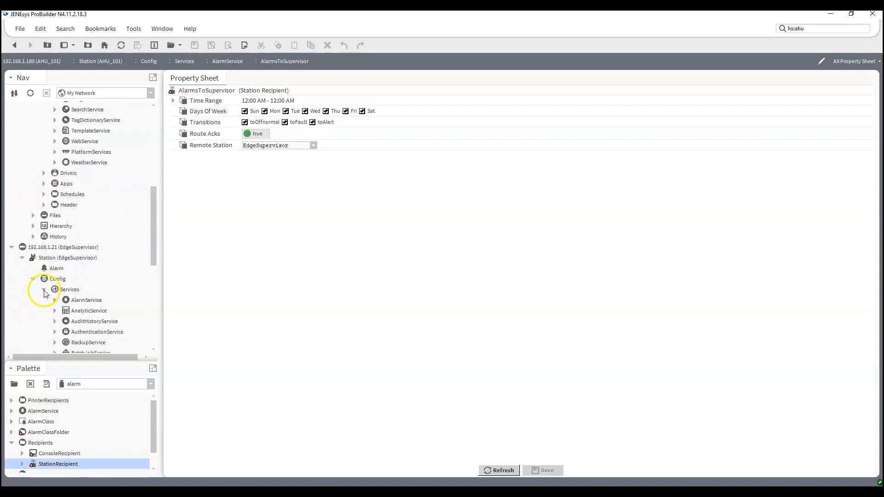
scroll(52, 302, down, 2)
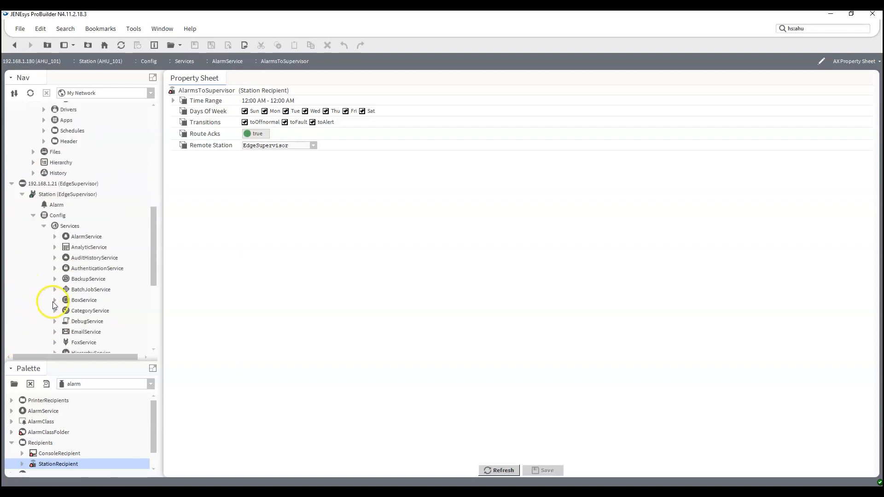
- Open EdgeSupervisor's ConsoleRecipient alarm console and acknowledge the AHU_101 Ping Success alarm
double_click(87, 236)
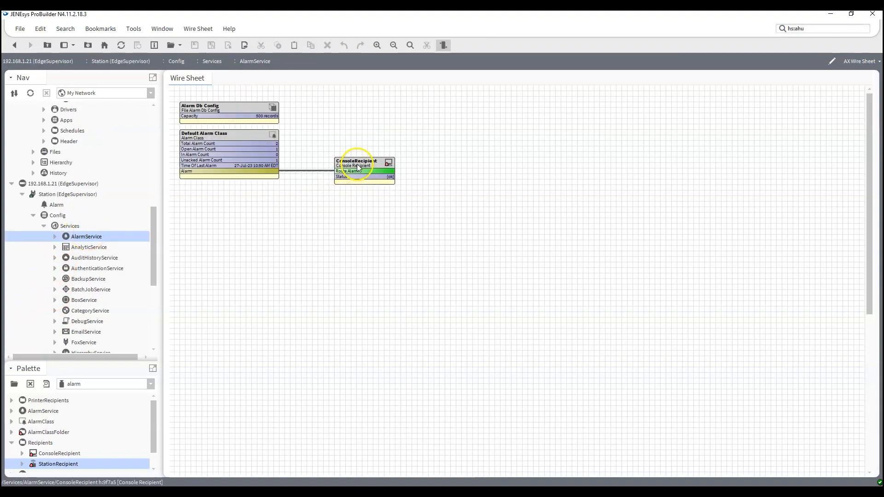
double_click(359, 167)
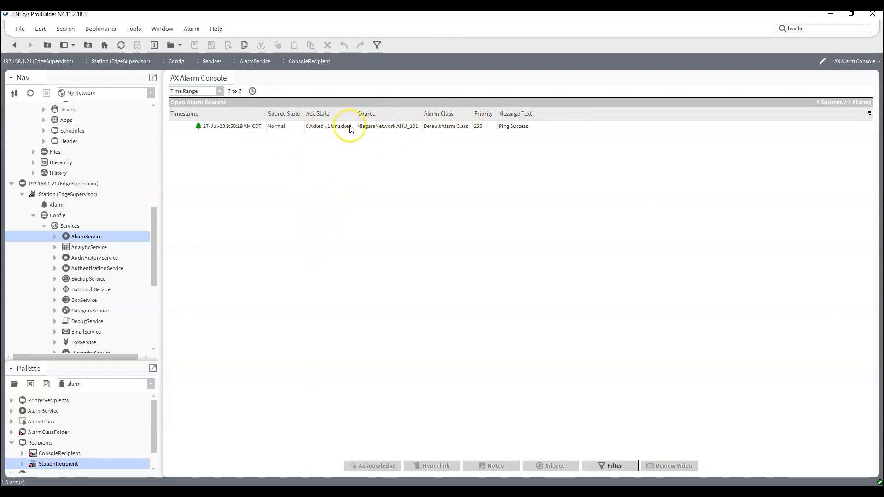
click(401, 129)
click(375, 465)
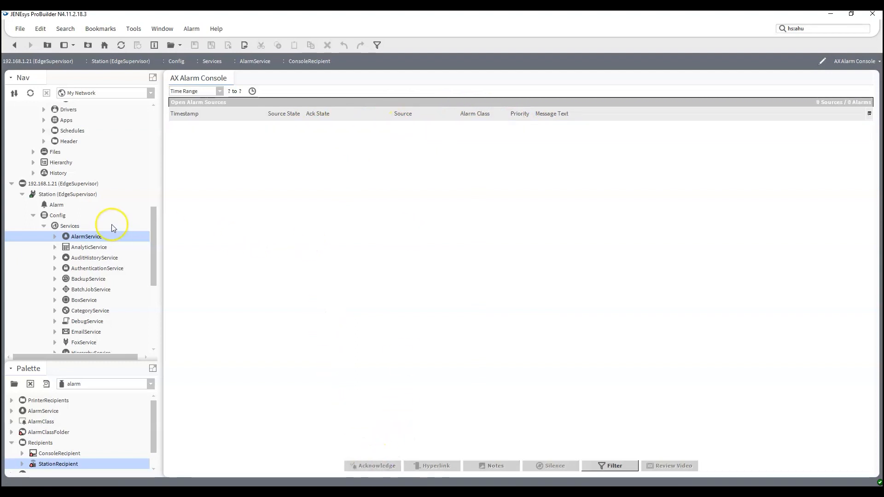
scroll(113, 225, up, 8)
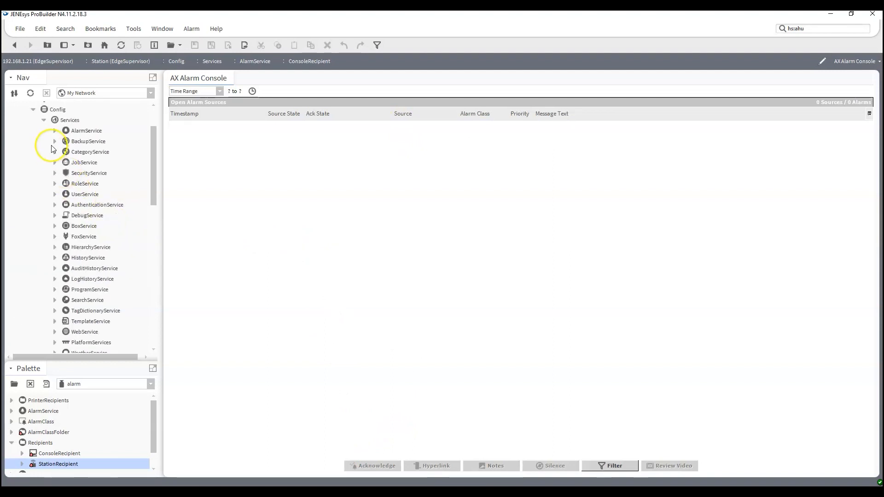
- Send a test alarm from AHU_101's AlarmService TestTrigger via Actions > Send Test Alarm
click(55, 130)
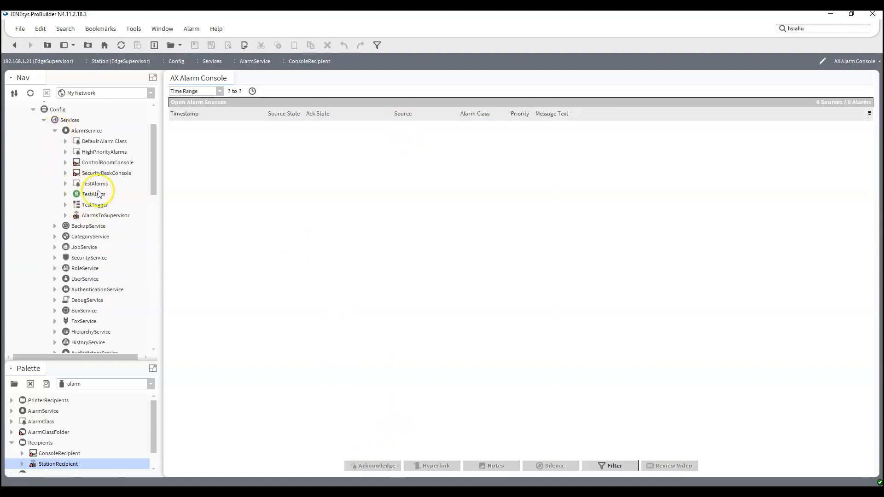
right_click(96, 204)
mouse_move(152, 168)
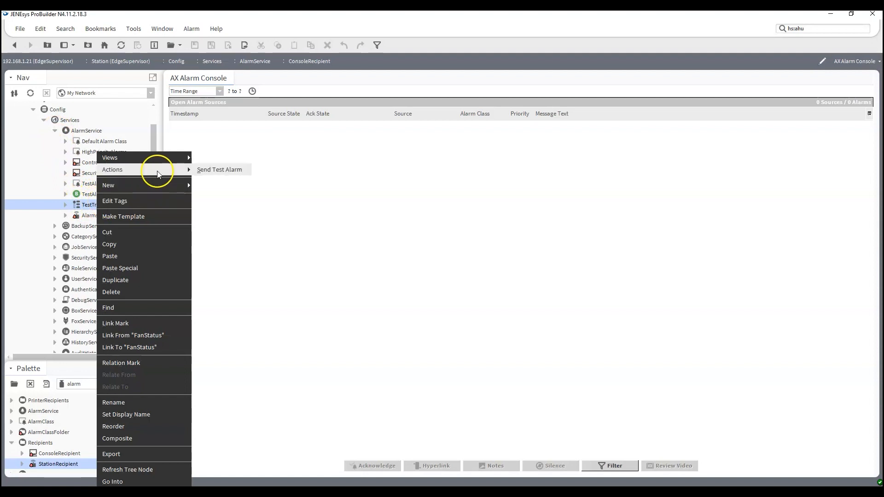
click(218, 171)
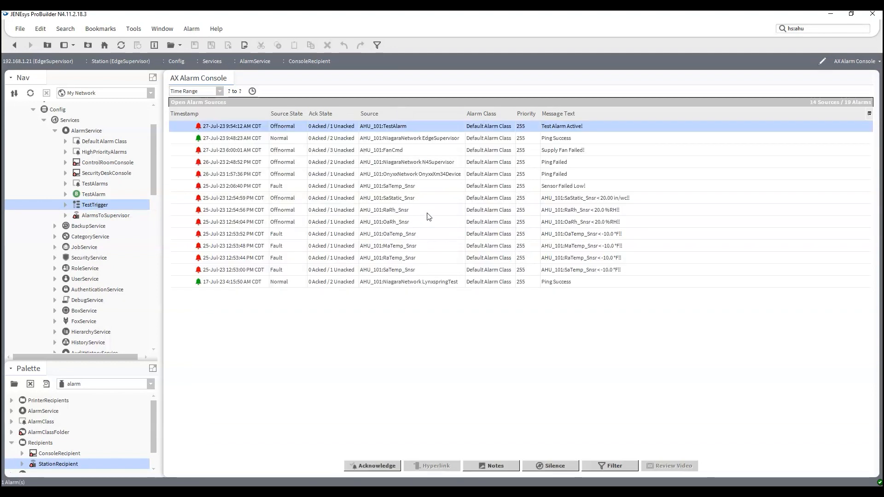
click(367, 386)
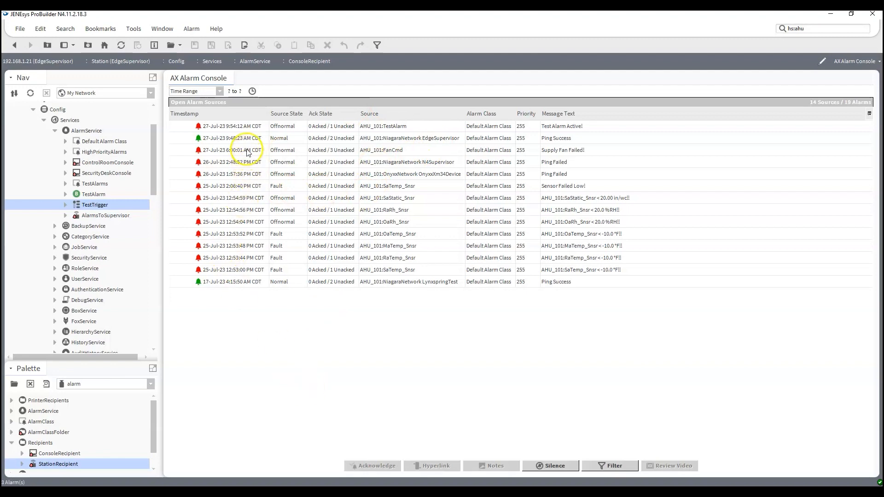
- Select all alarm rows in the AX Alarm Console and acknowledge them
click(237, 125)
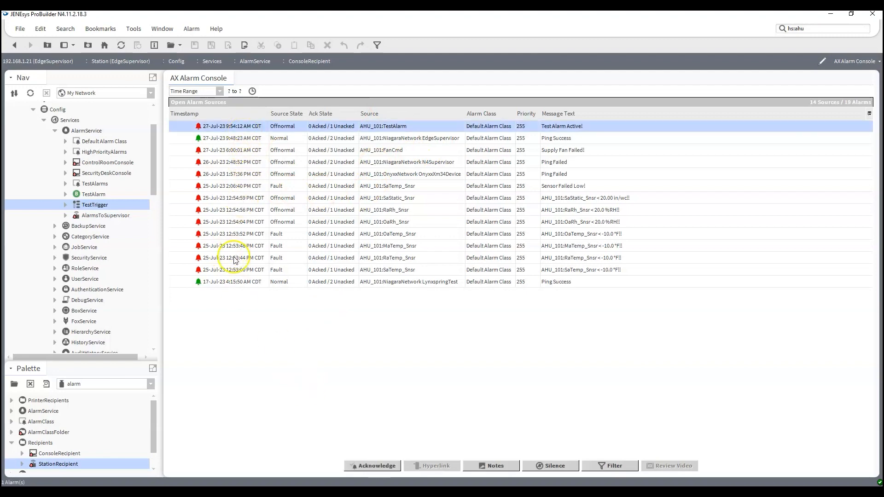
shift+click(231, 282)
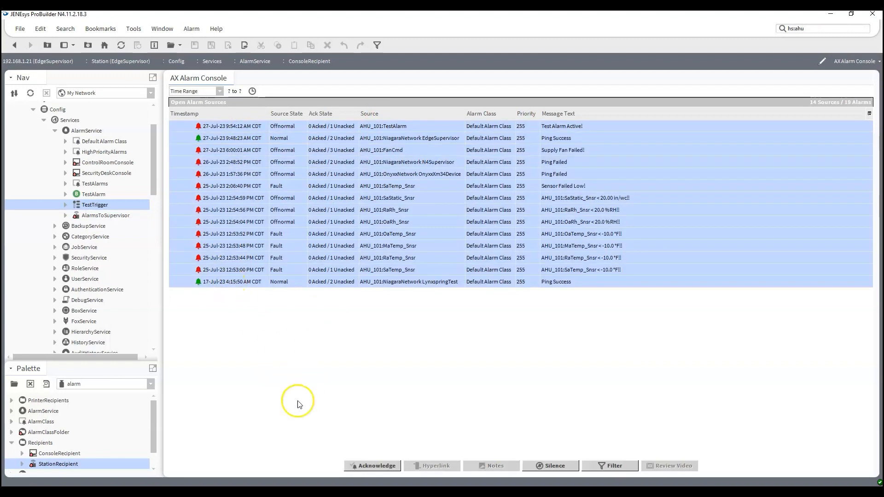
click(371, 466)
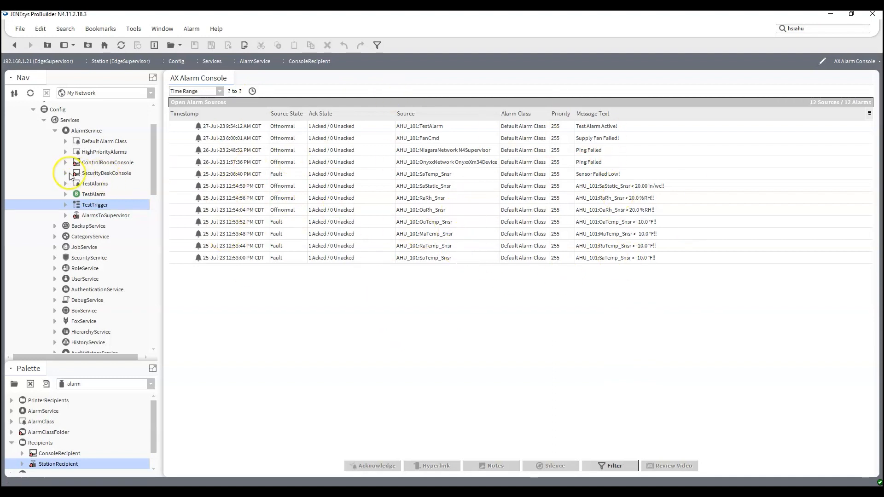
scroll(61, 176, up, 1)
- Collapse AHU_101's AlarmService and Services, briefly browsing the station's local histories
click(54, 162)
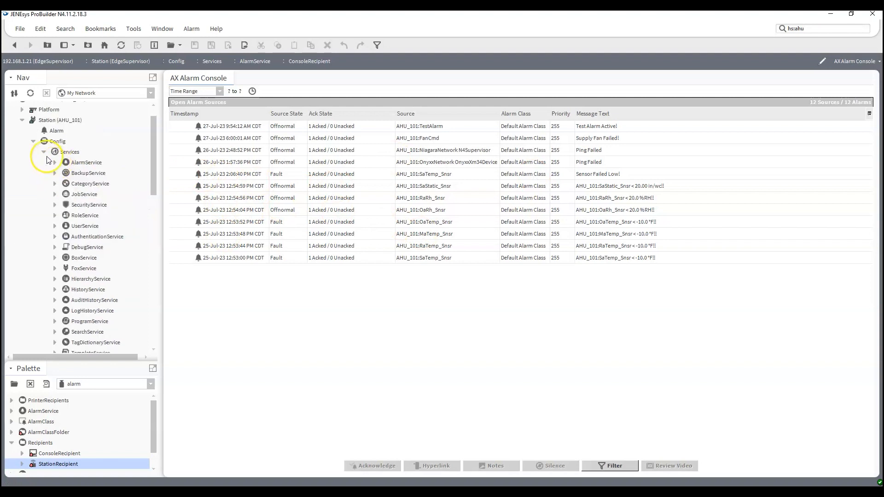
click(44, 152)
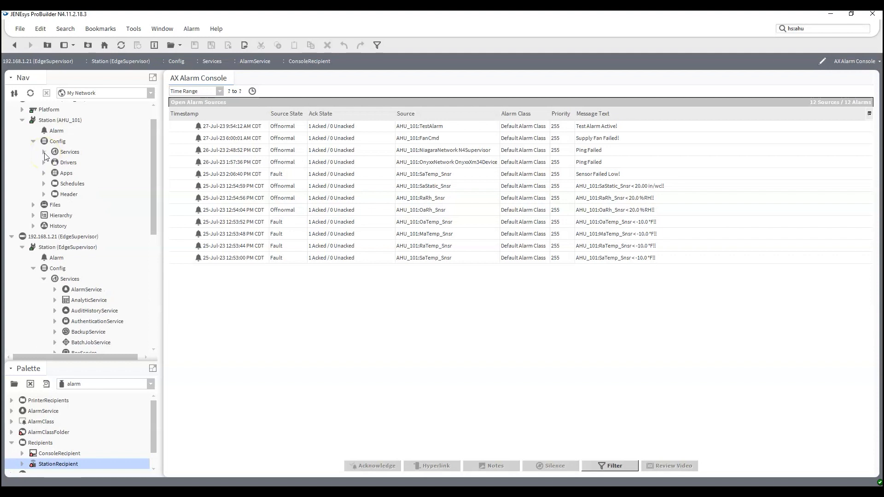
click(33, 226)
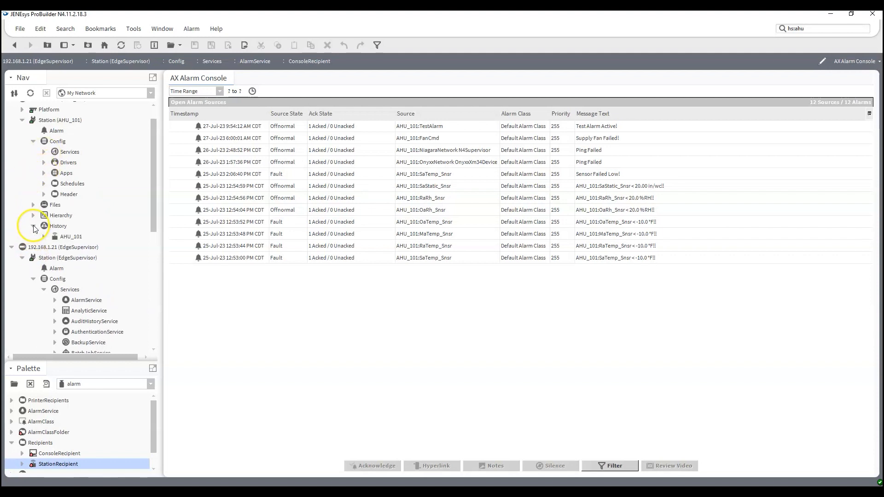
click(44, 237)
scroll(59, 249, up, 4)
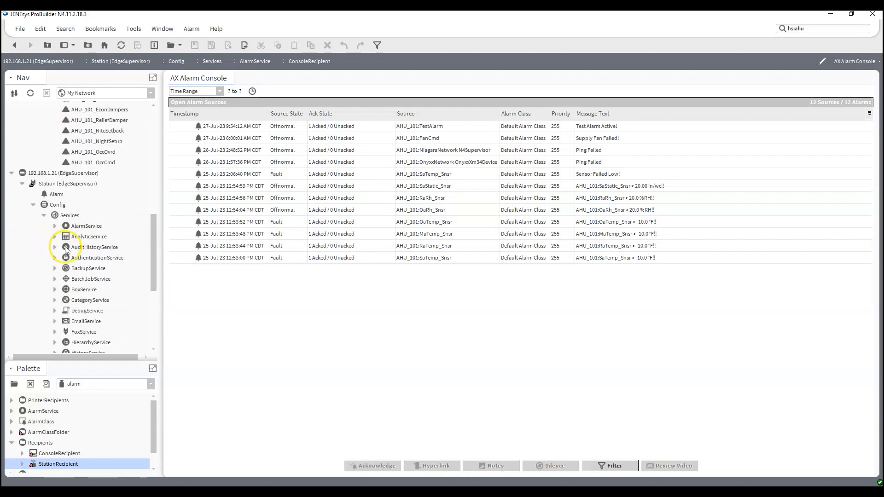
click(34, 226)
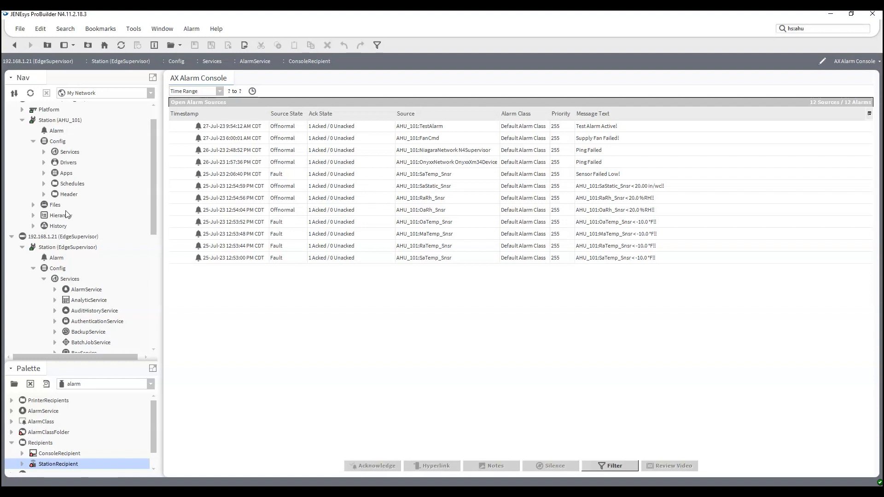
scroll(85, 174, up, 1)
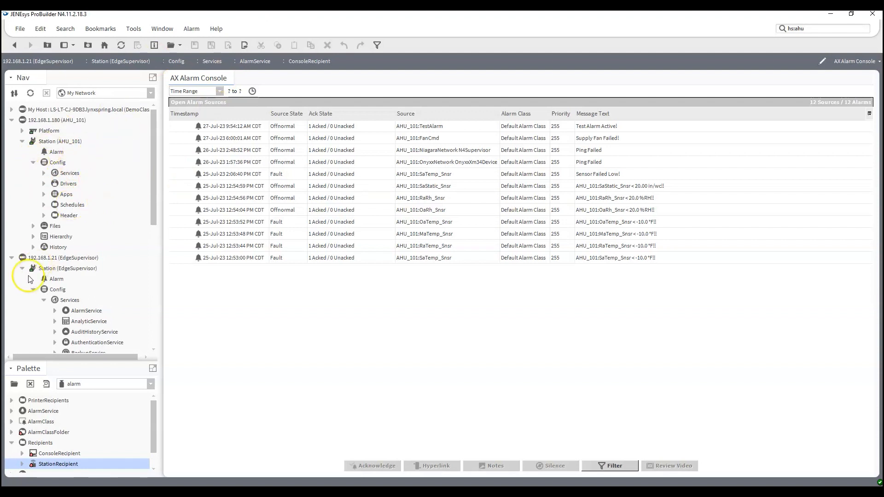
- Collapse the EdgeSupervisor host and expand AHU_101's Drivers > NiagaraNetwork > EdgeSupervisor entry
click(13, 258)
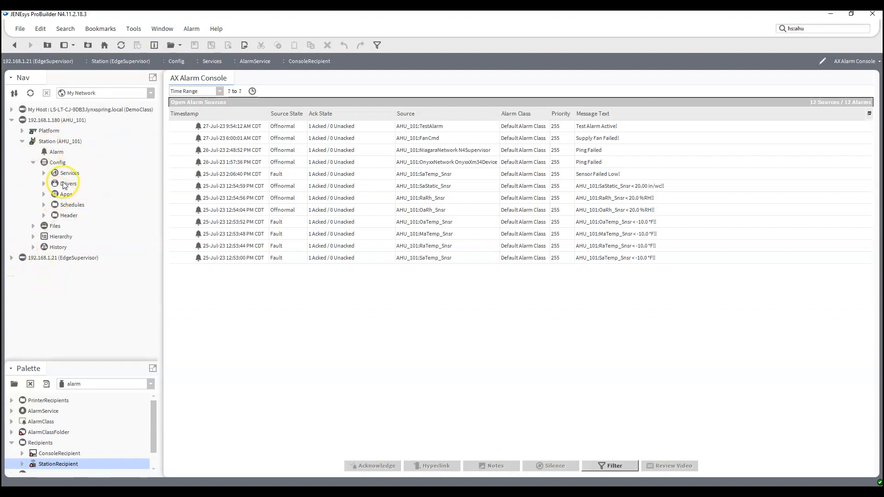
click(44, 184)
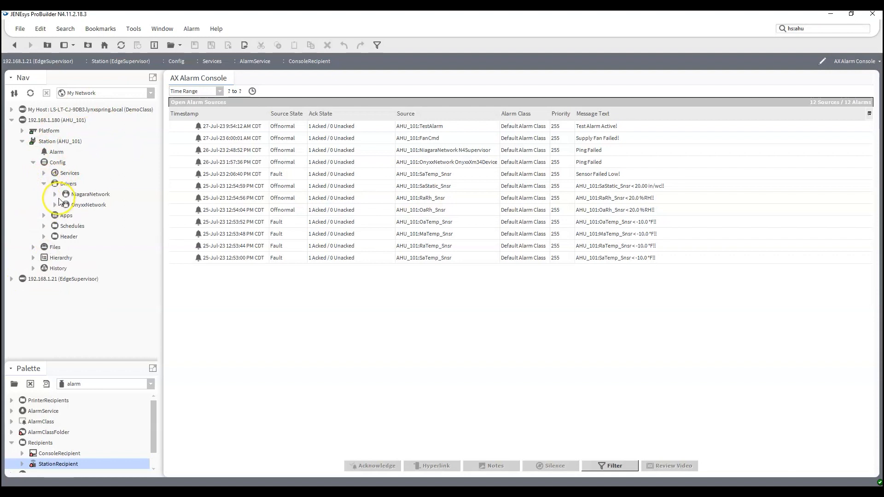
click(55, 195)
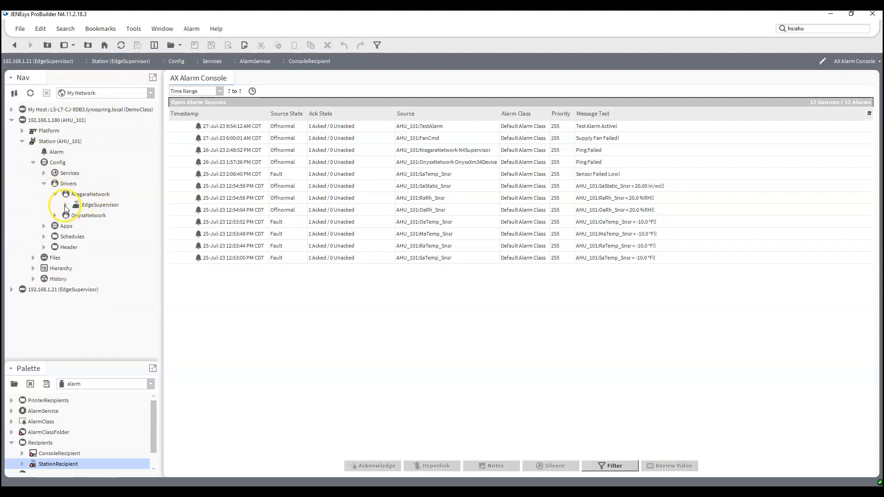
click(65, 205)
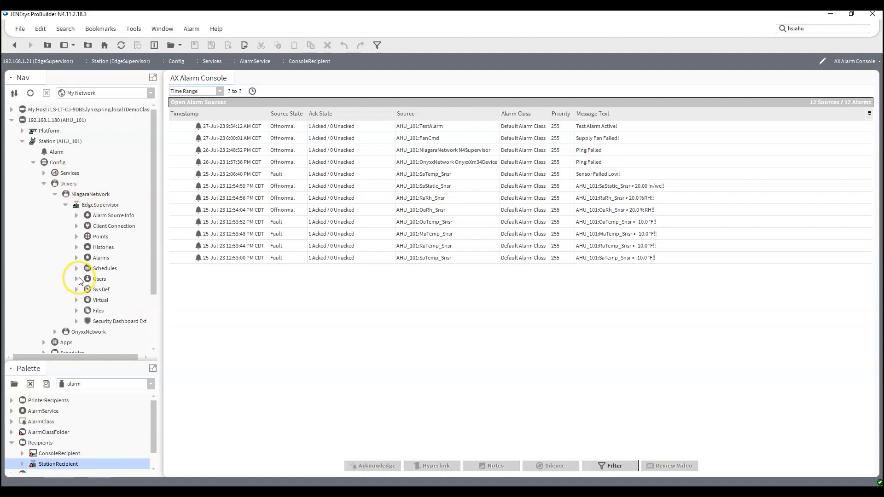
right_click(109, 251)
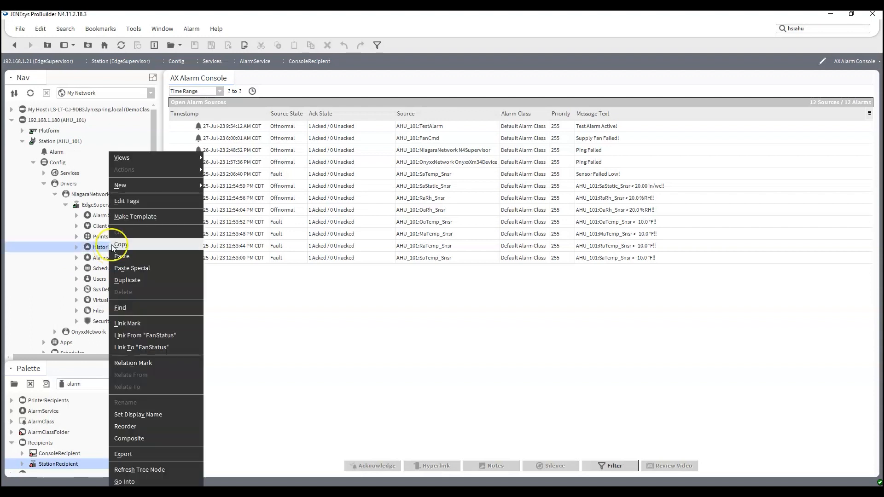
- Choose Views > Niagara History Export Manager on EdgeSupervisor's Histories
mouse_move(175, 160)
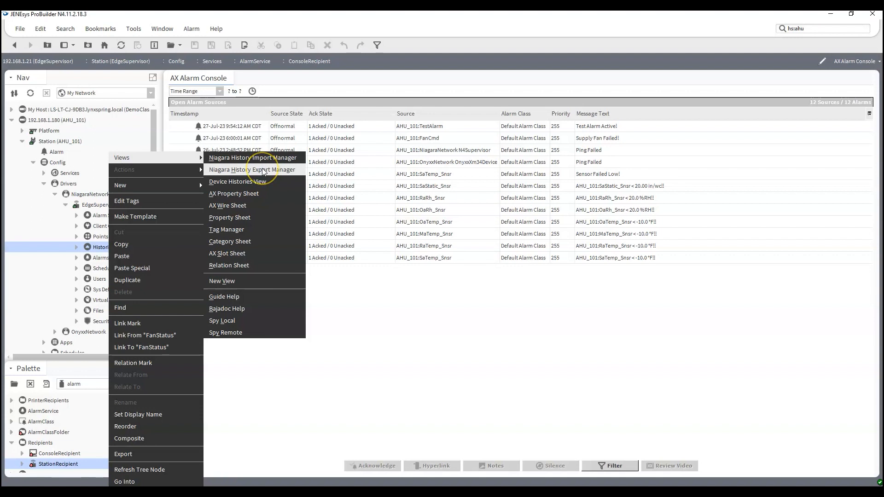
click(263, 170)
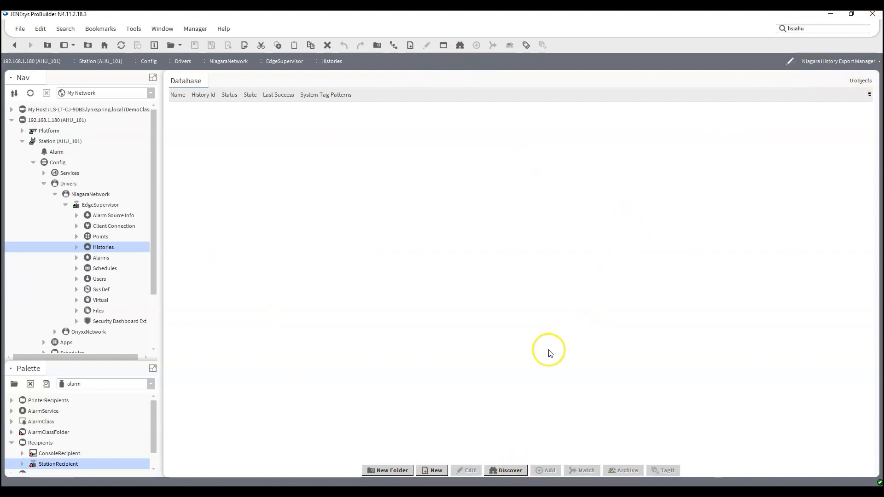
- Discover AHU_101's 24 histories and add AHU_101_ChwVlv through AHU_101_SmokeAlm for export
click(501, 471)
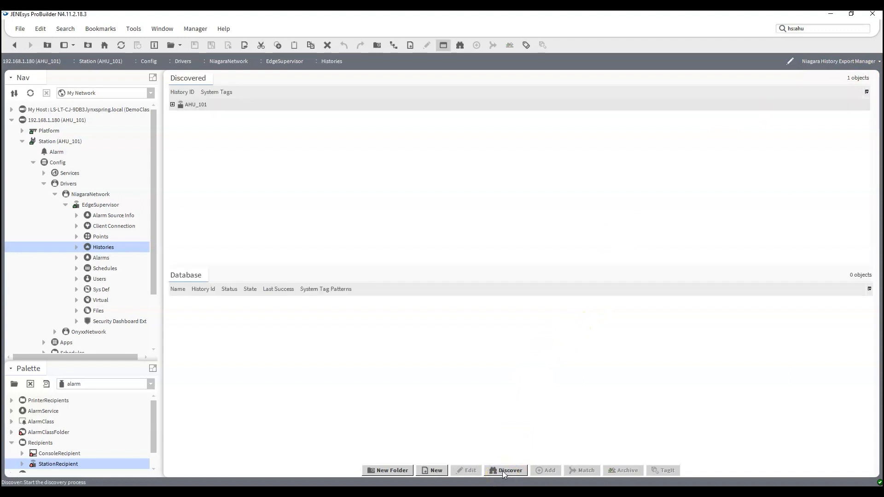
click(173, 105)
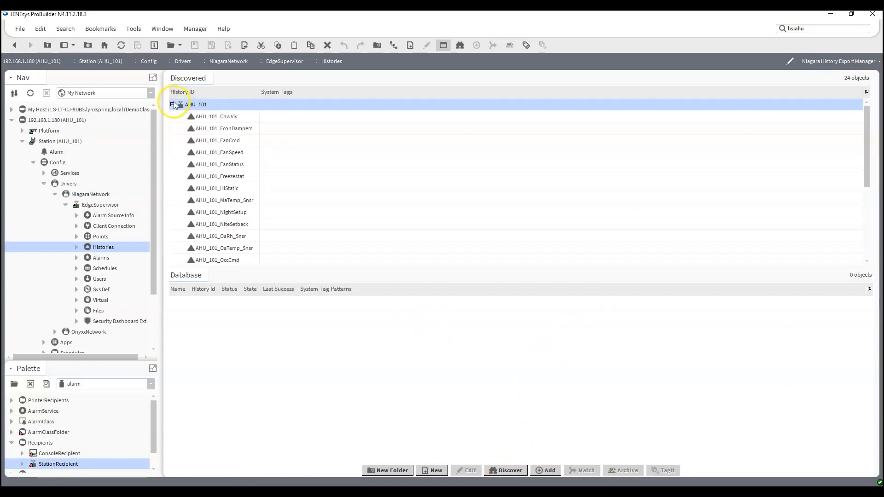
click(216, 116)
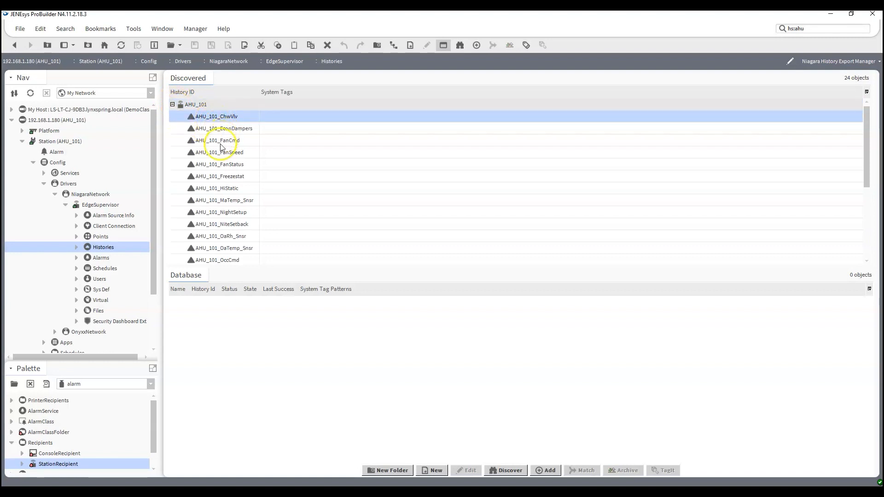
scroll(219, 143, down, 4)
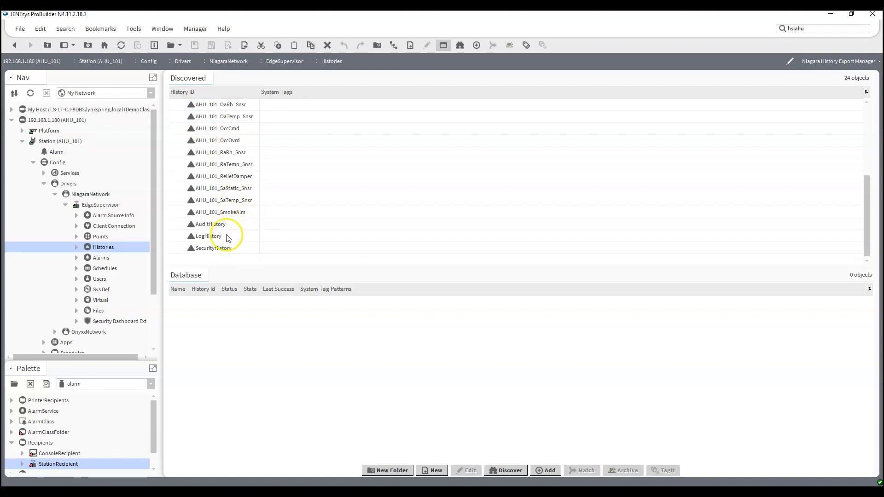
shift+click(238, 212)
click(540, 471)
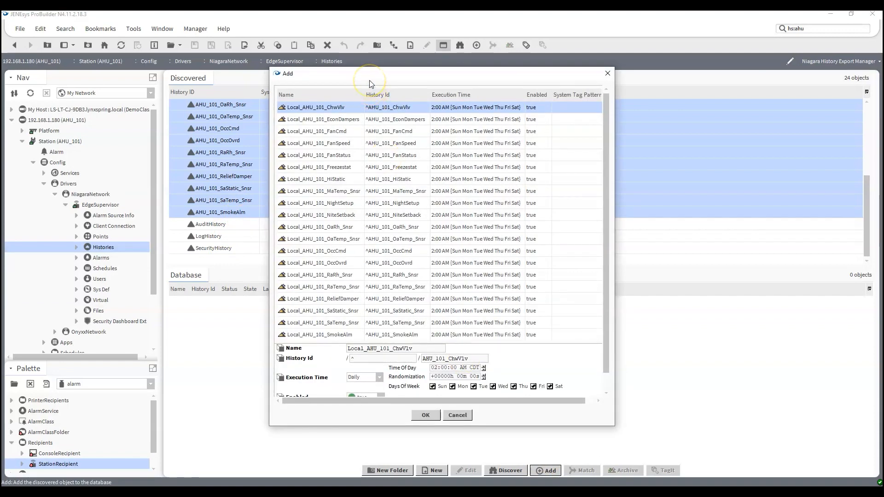
- Check the daily 2:00 AM execution time, then confirm all 20 AHU_101 history exports
scroll(395, 267, down, 1)
scroll(395, 268, up, 1)
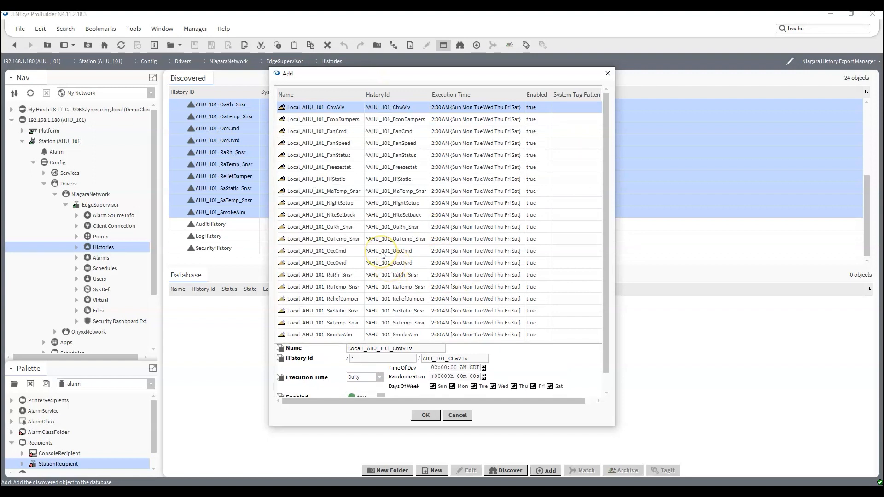
scroll(381, 255, down, 1)
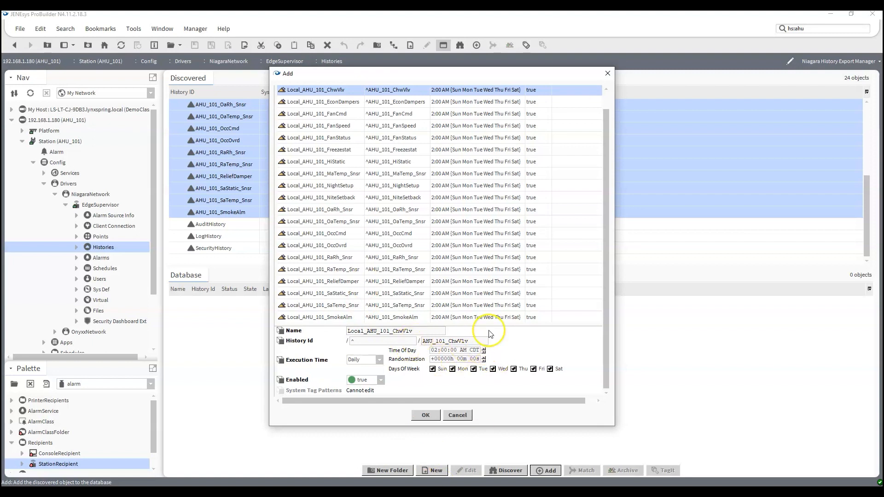
click(460, 359)
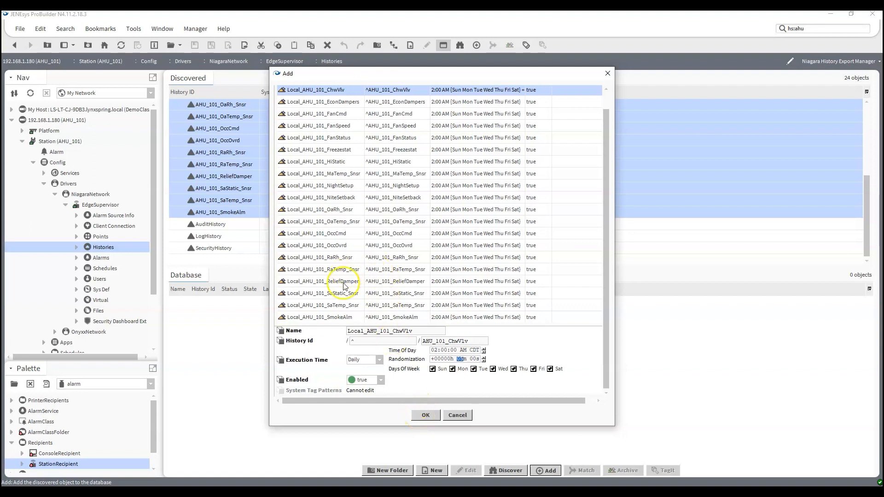
shift+click(340, 316)
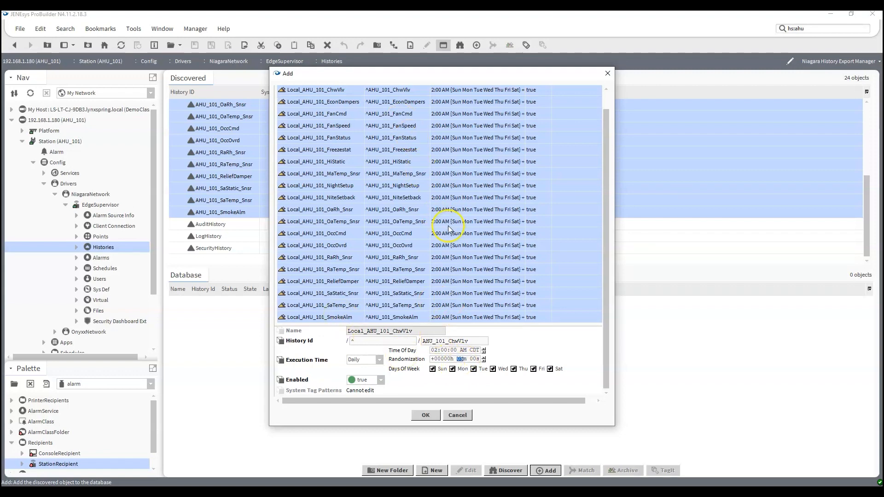
click(425, 415)
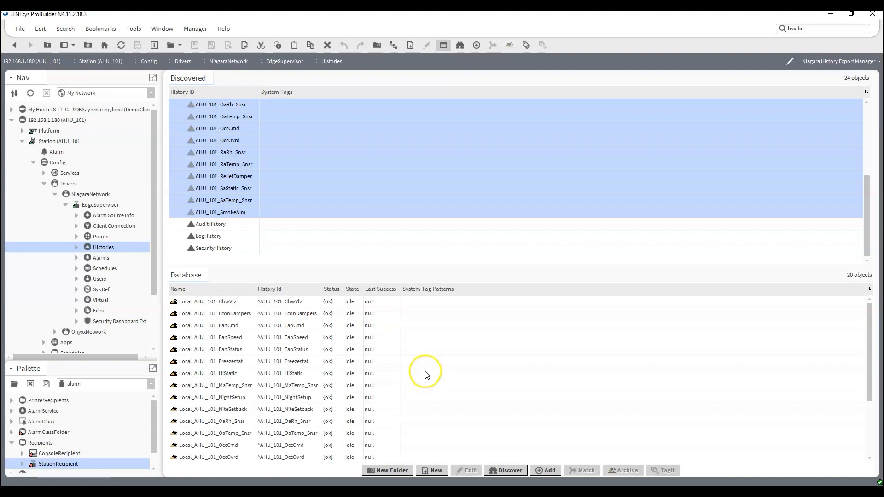
- Select all 20 Local_AHU_101 export records and archive them to EdgeSupervisor
scroll(363, 341, down, 3)
scroll(363, 341, up, 3)
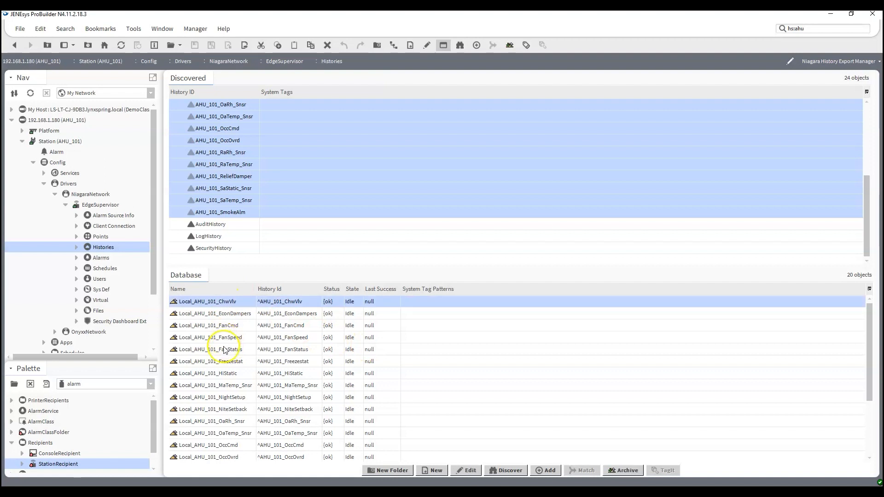
scroll(228, 363, down, 3)
shift+click(224, 450)
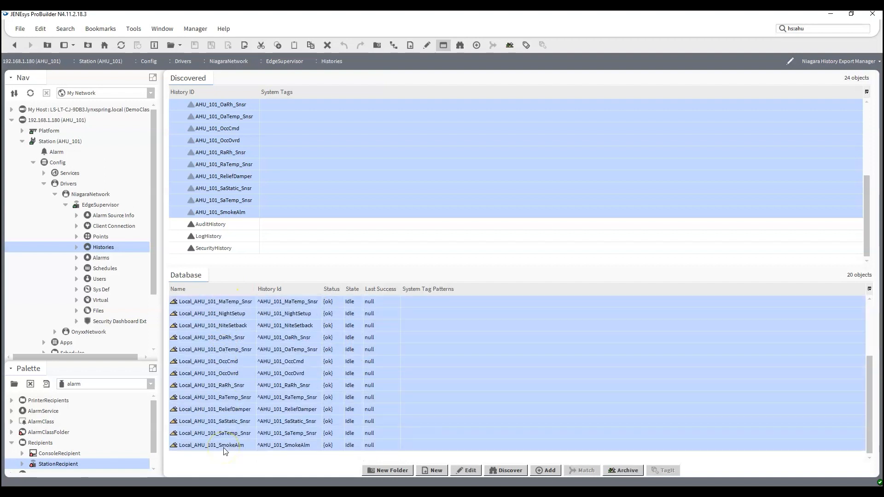
click(623, 470)
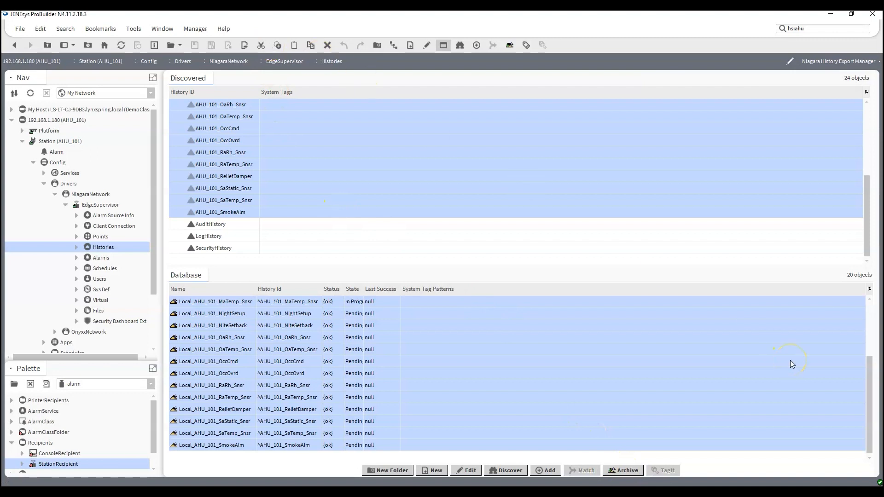
- Widen the State column to review each export's run status
drag(363, 288, 487, 295)
scroll(446, 331, up, 3)
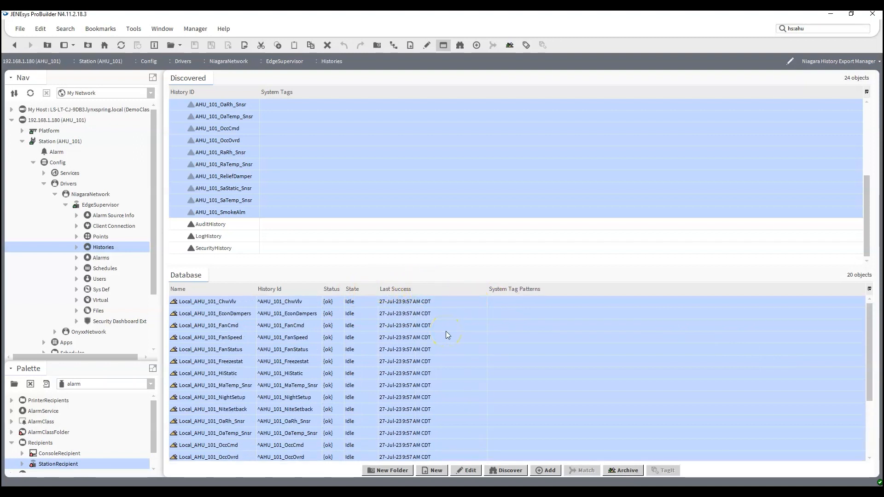
scroll(445, 331, down, 3)
scroll(58, 249, down, 3)
scroll(59, 249, up, 3)
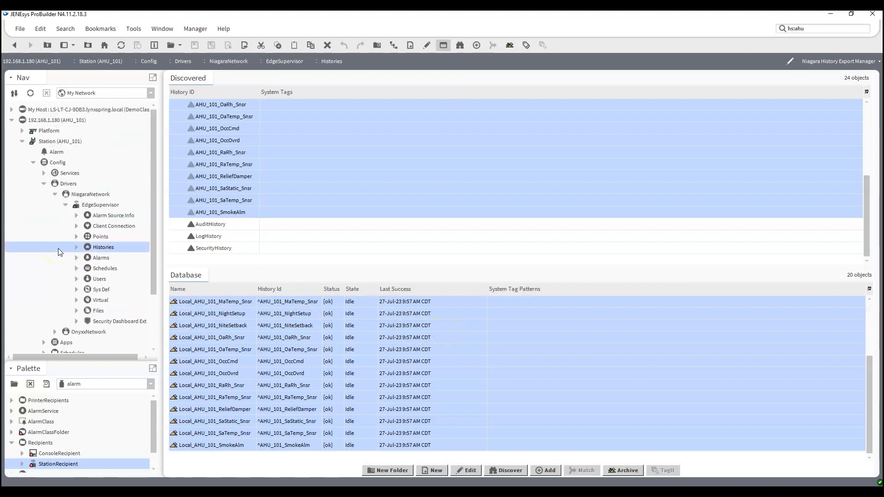
- Open the AHU_101_ChwVlv trend chart from EdgeSupervisor's History > AHU_101 folder
click(12, 120)
click(11, 131)
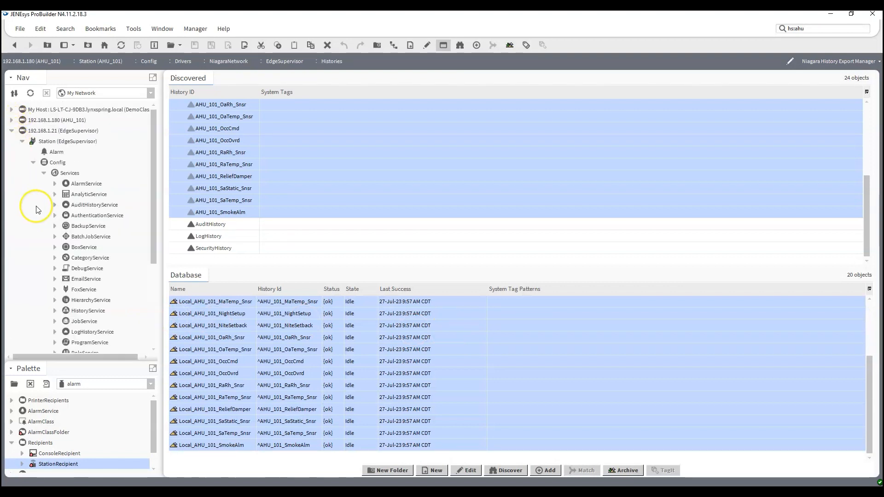
click(44, 173)
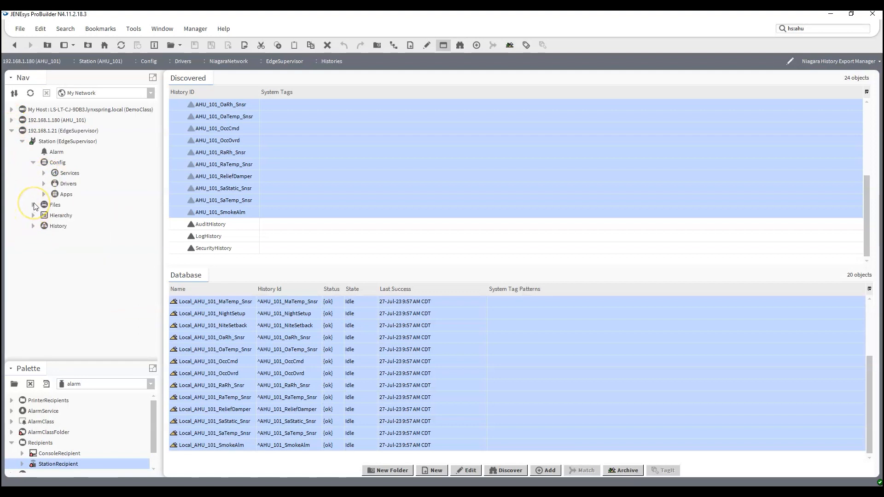
click(33, 226)
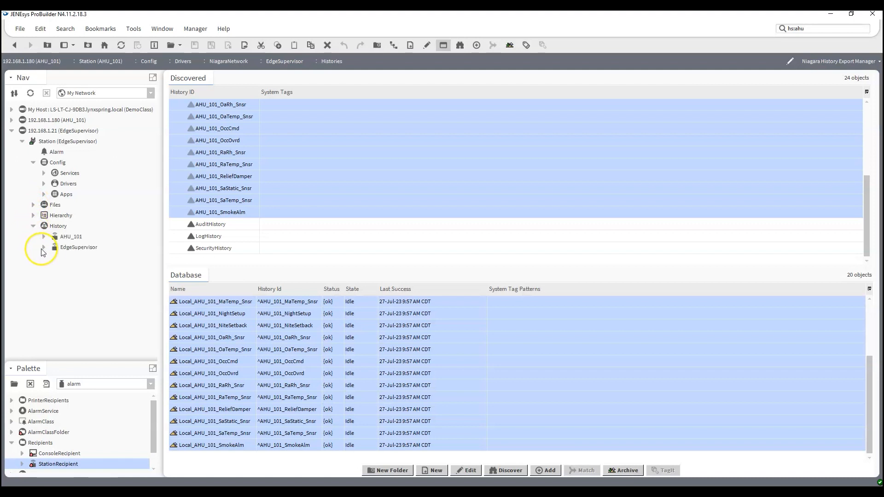
click(44, 237)
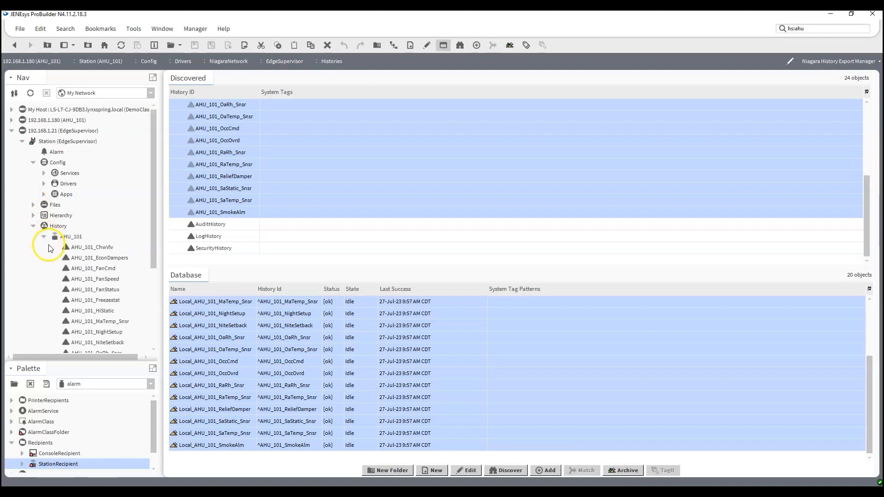
scroll(53, 244, down, 4)
scroll(107, 242, up, 2)
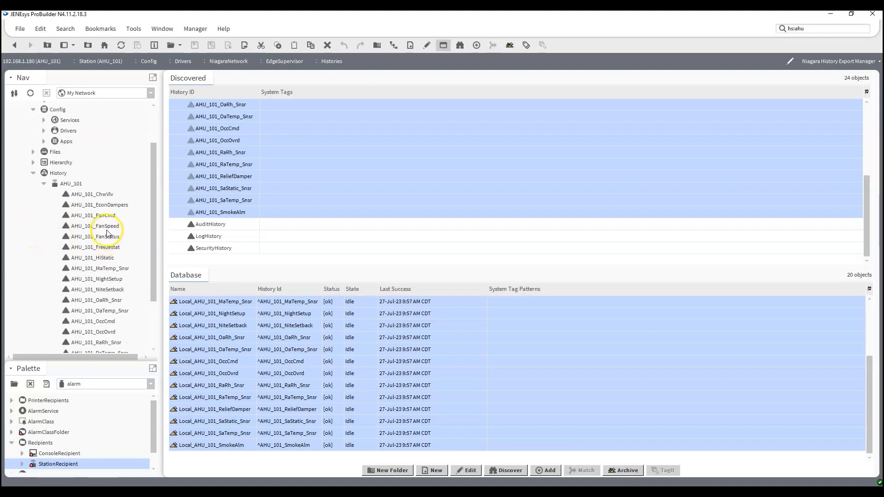
double_click(99, 194)
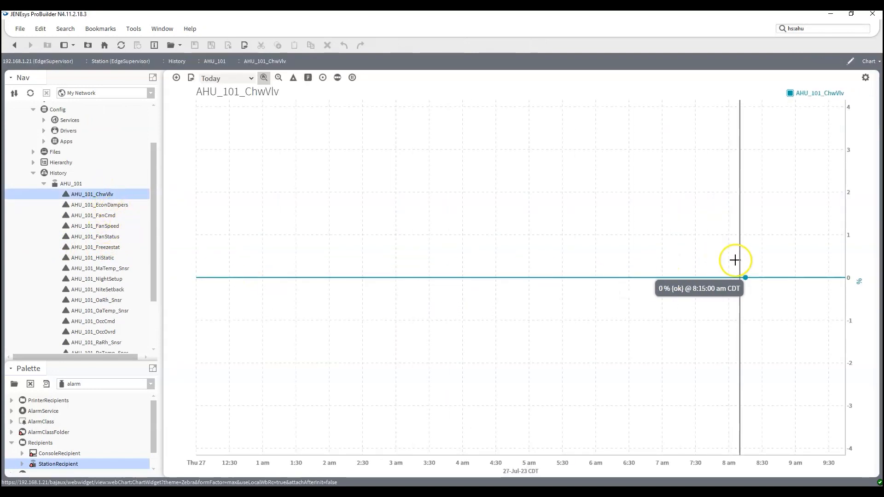
- View the AHU_101_EconDampers, AHU_101_FanSpeed and AHU_101_FanStatus history charts in turn
double_click(118, 204)
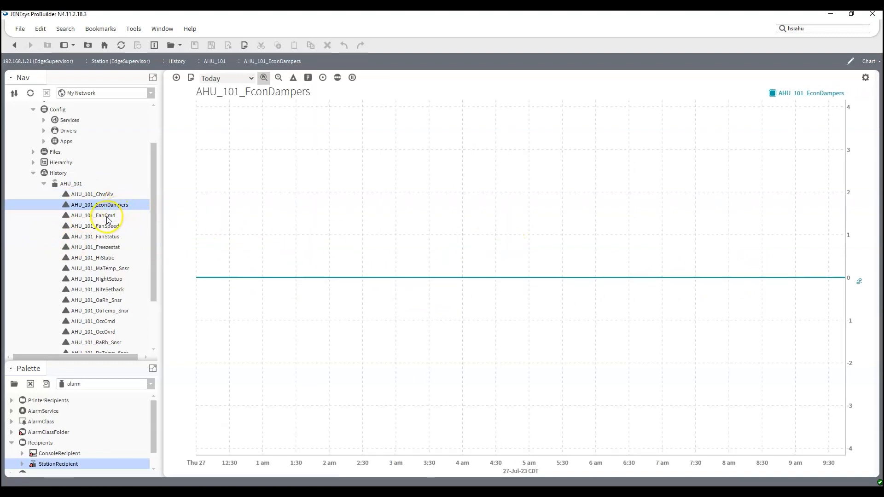
double_click(102, 226)
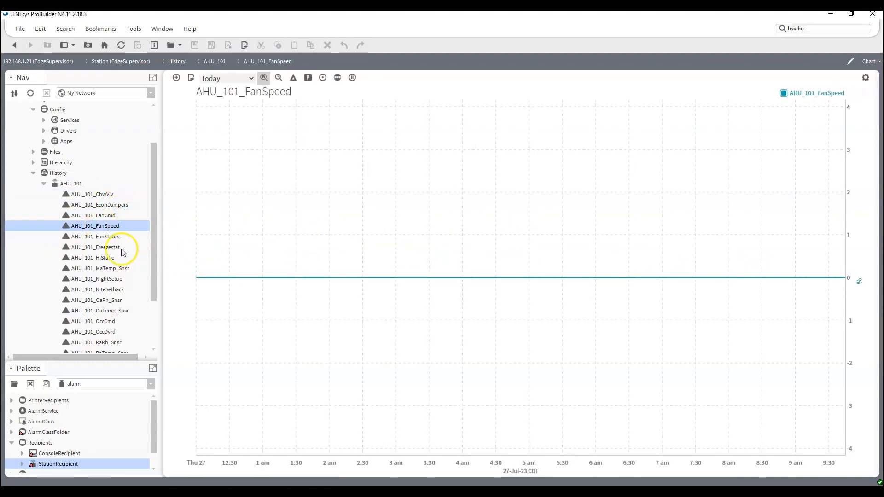
double_click(106, 236)
- Collapse the Nav tree branches, then re-expand EdgeSupervisor and its Config folder
scroll(57, 239, up, 2)
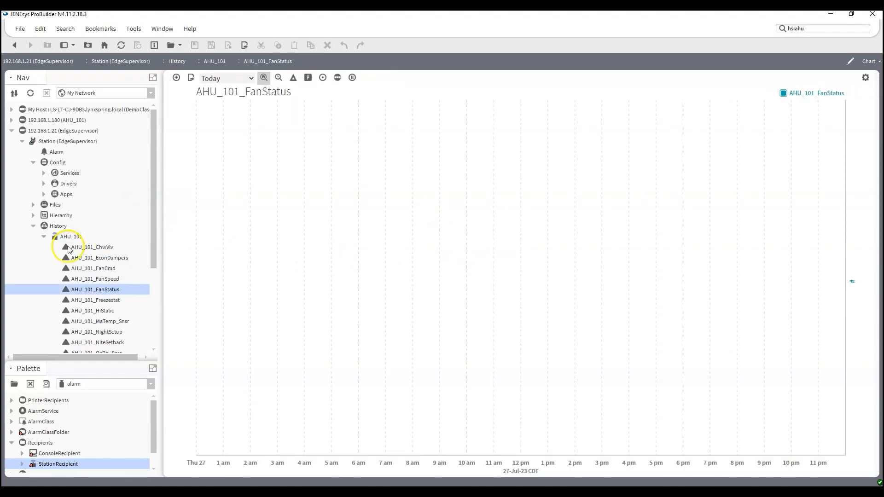
click(34, 226)
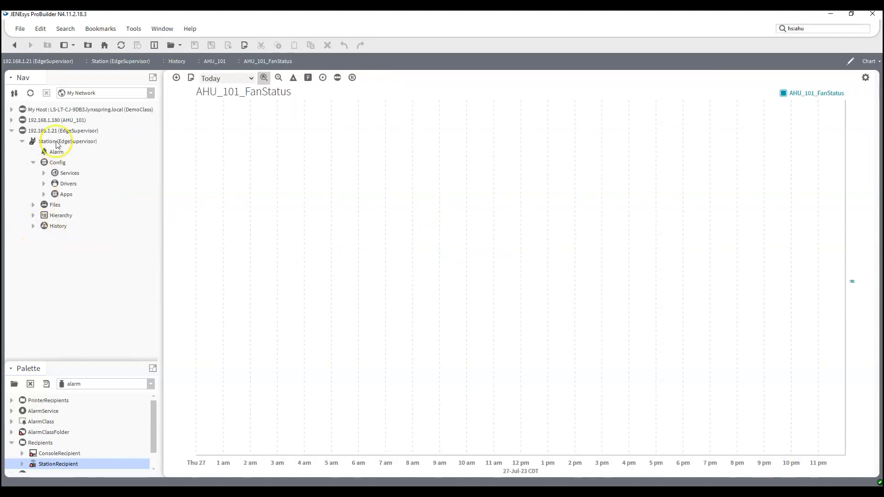
click(33, 162)
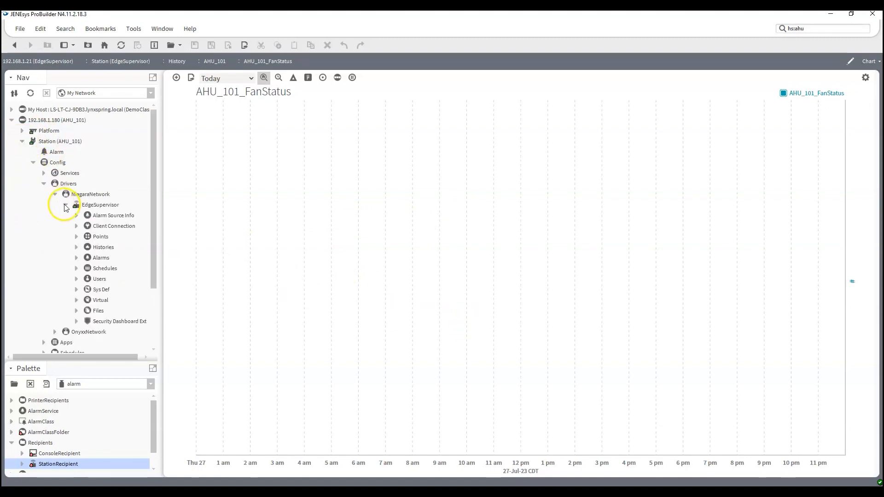
click(65, 205)
click(55, 193)
click(43, 184)
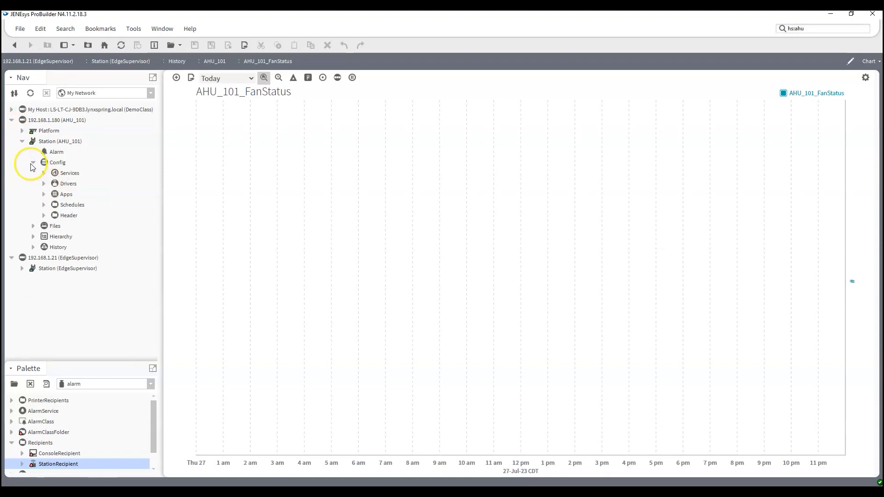
click(33, 163)
click(22, 141)
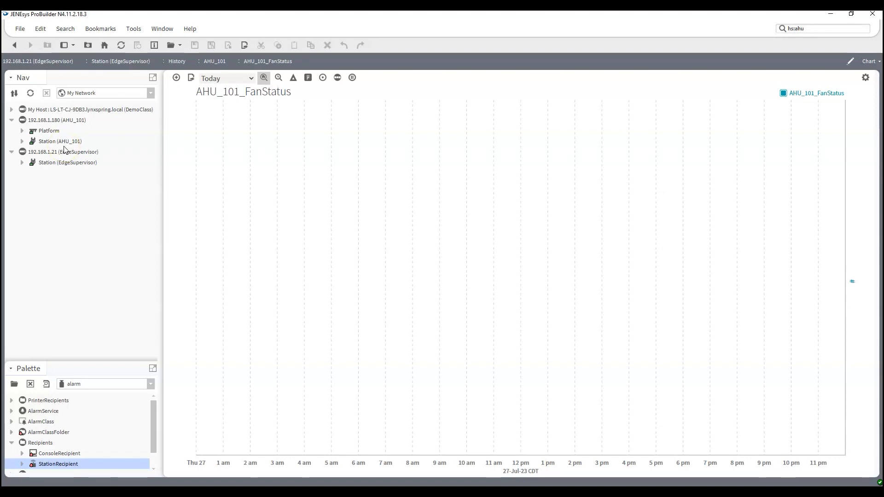
click(21, 163)
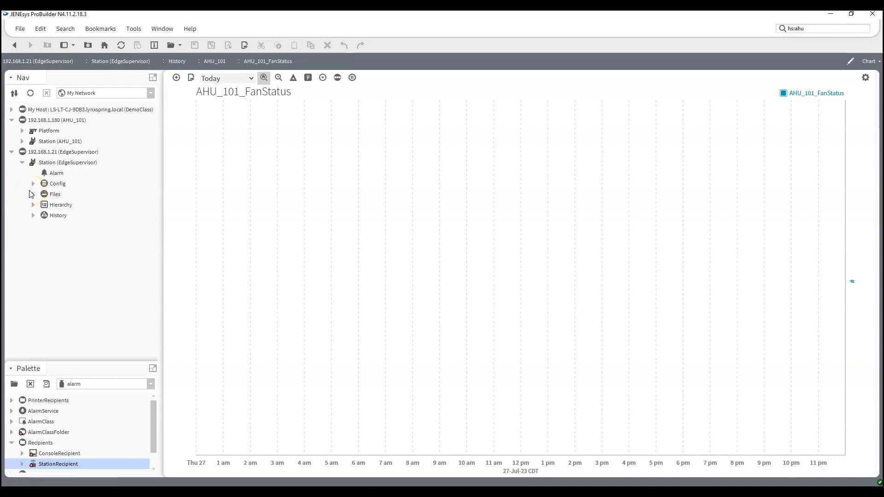
click(33, 183)
- Open the Niagara Point Manager for Drivers > NiagaraNetwork > AHU_101 > Points on EdgeSupervisor
click(43, 205)
click(55, 216)
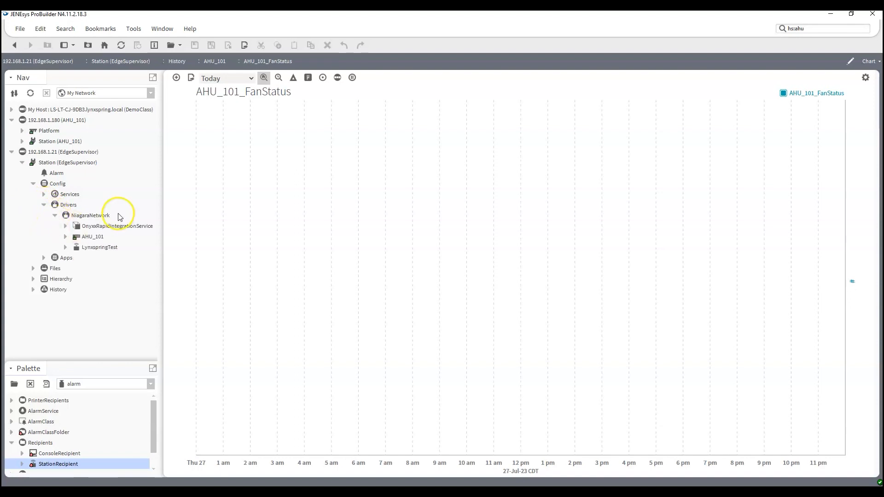
click(65, 236)
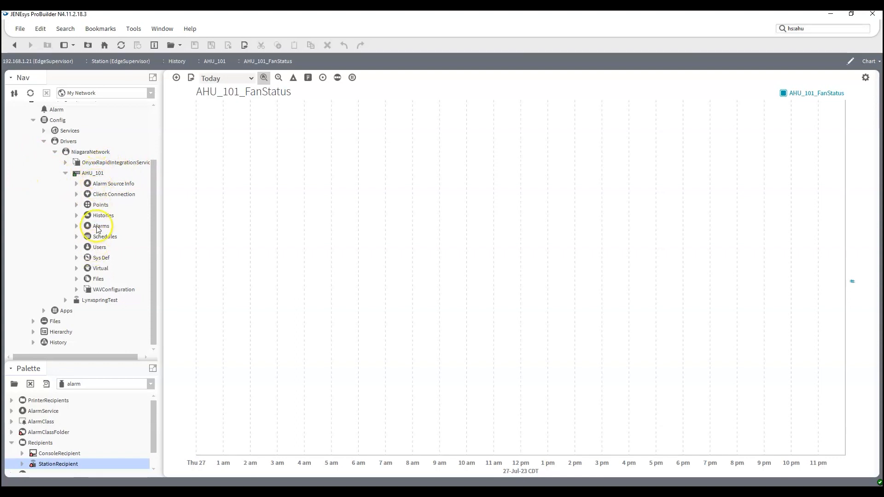
double_click(100, 205)
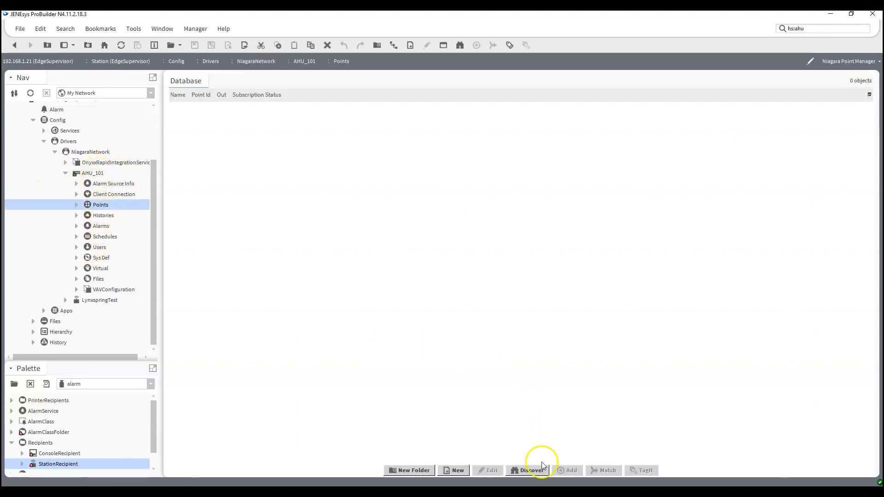
- Run point discovery with the default Config, Control Point query to list 59 AHU_101 points
click(530, 470)
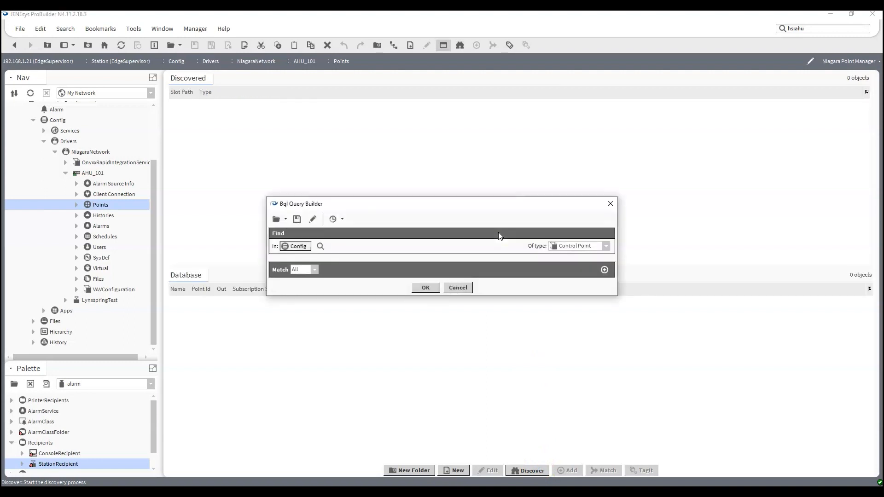
click(426, 288)
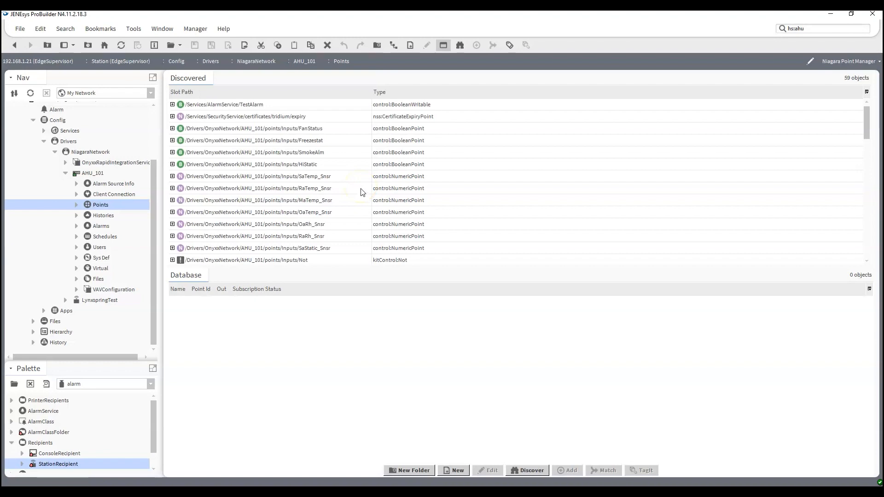
- Select the discovered input points FanStatus through SaStatic_Snsr
scroll(361, 190, down, 8)
scroll(363, 195, down, 5)
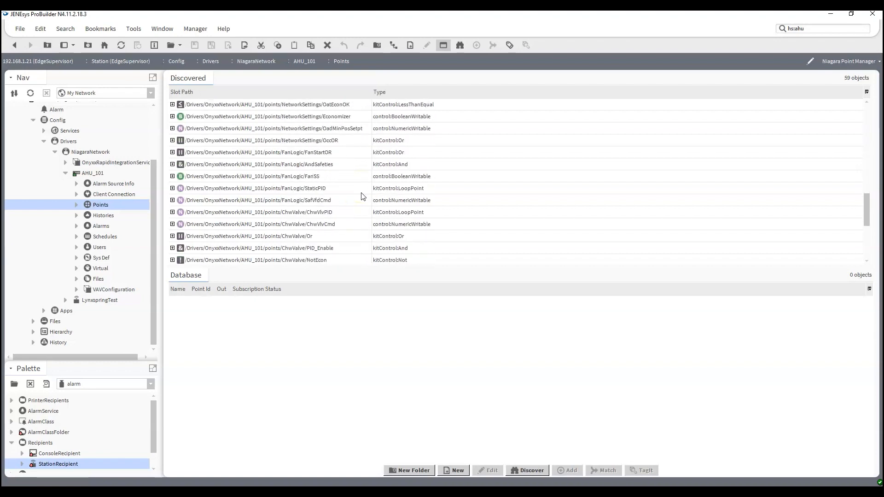
scroll(361, 203, up, 13)
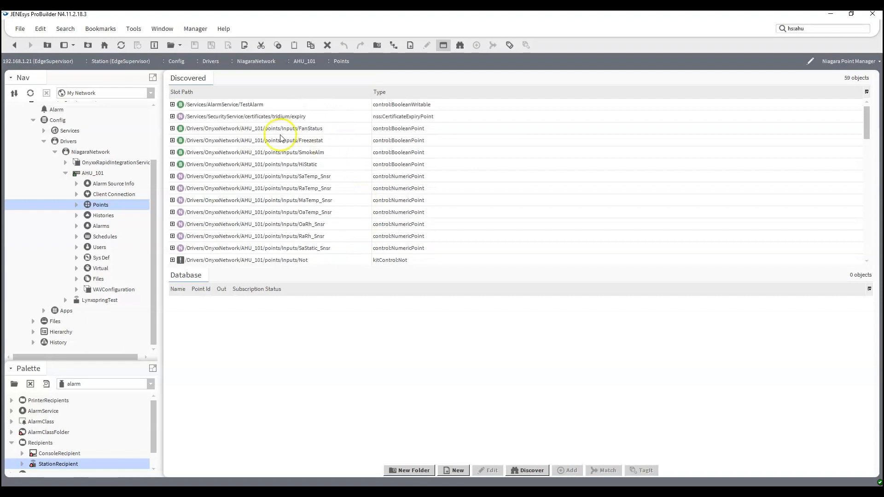
click(267, 128)
click(271, 140)
click(273, 152)
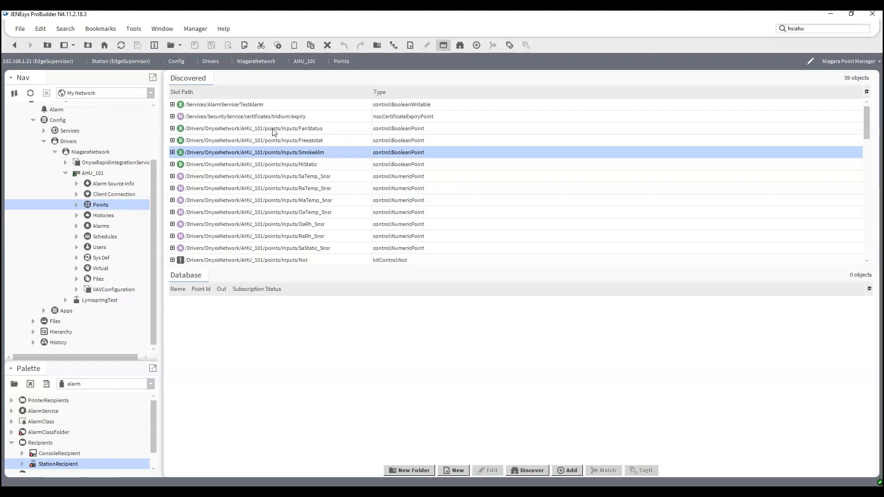
click(272, 132)
scroll(270, 193, down, 3)
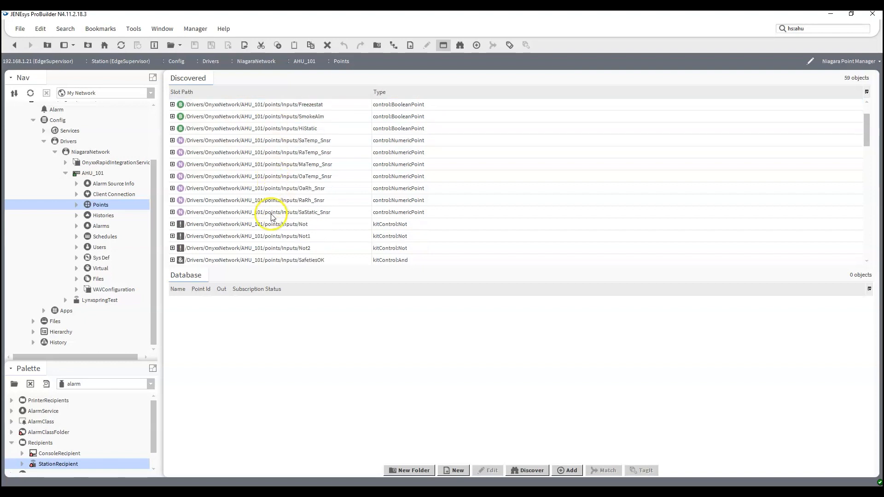
shift+click(271, 215)
- Add the FanCmd, FanSpeed, ChwVlv, EconDampers and ReliefDamper points to the selection
scroll(269, 203, down, 5)
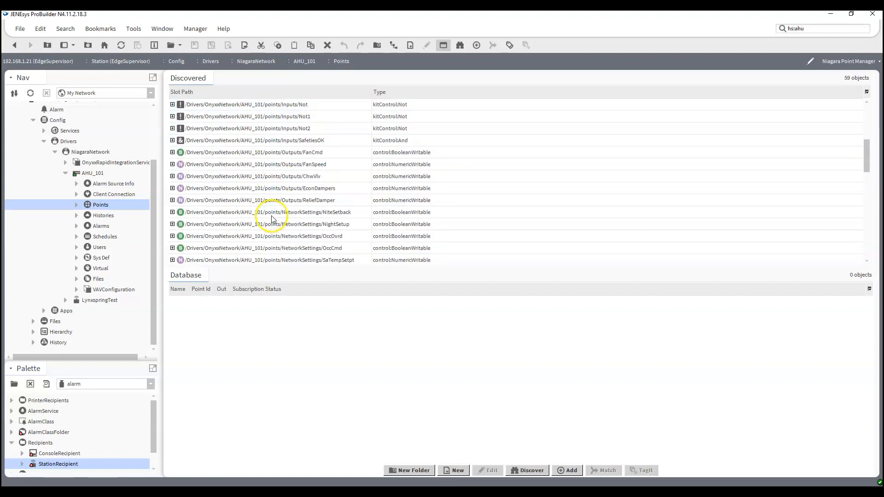
click(283, 153)
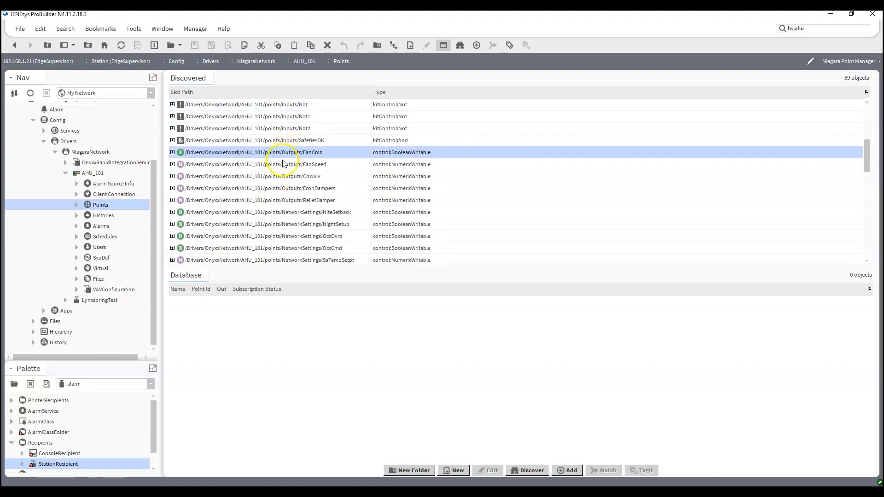
shift+click(282, 165)
shift+click(282, 177)
shift+click(282, 188)
shift+click(282, 201)
- Add NiteSetback, NightSetup, OccOvrd, OccCmd, SaTempSetpt, SaStaticSetpt, MaTempSetpt and OaEnthalpySetpt to the selection
scroll(294, 175, down, 2)
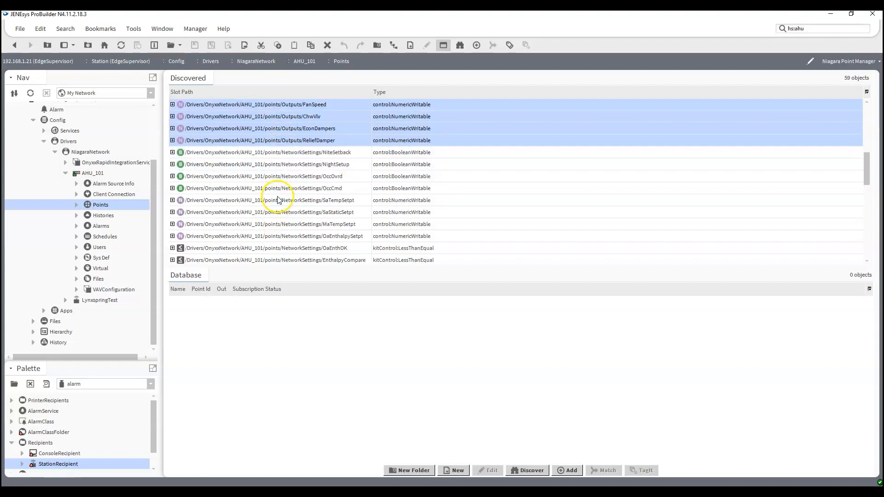
shift+click(294, 153)
shift+click(297, 165)
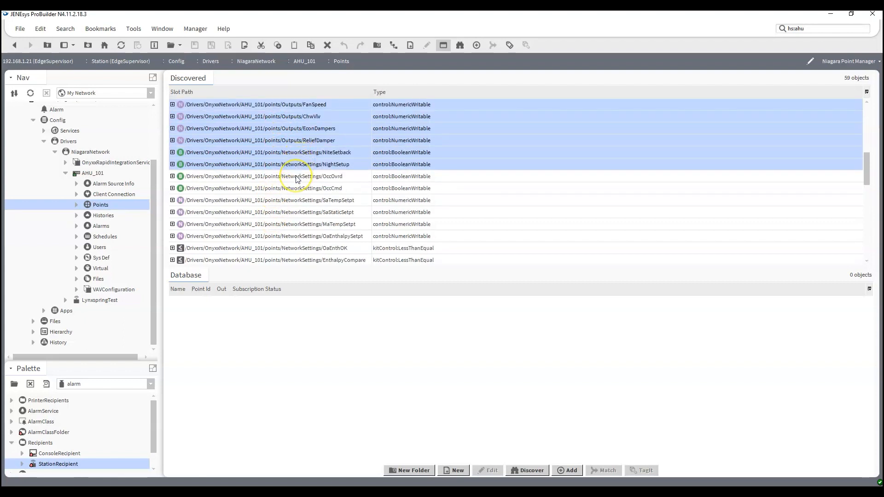
shift+click(296, 177)
shift+click(294, 188)
shift+click(290, 200)
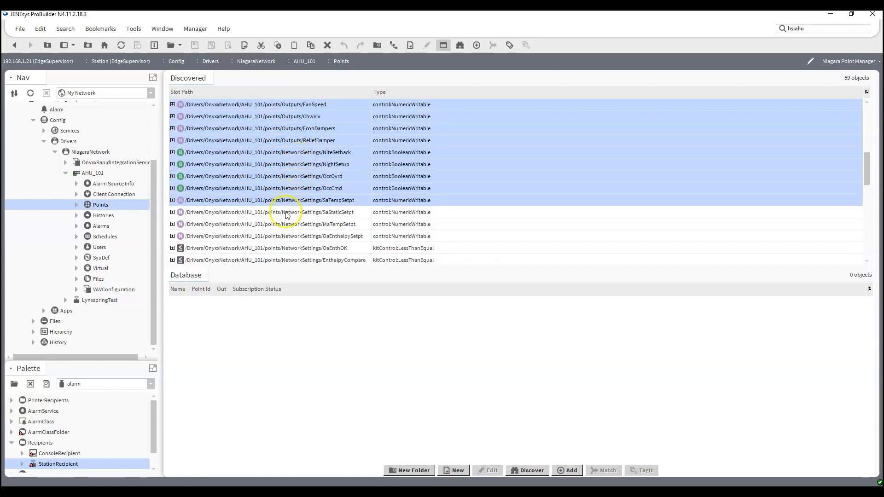
shift+click(285, 213)
shift+click(284, 236)
- Add OatSetpt, OadMinPosSetpt, StaticPID, SafVfdCmd, ChwVlvPID and ChwVlvCmd to the selection
scroll(286, 207, down, 3)
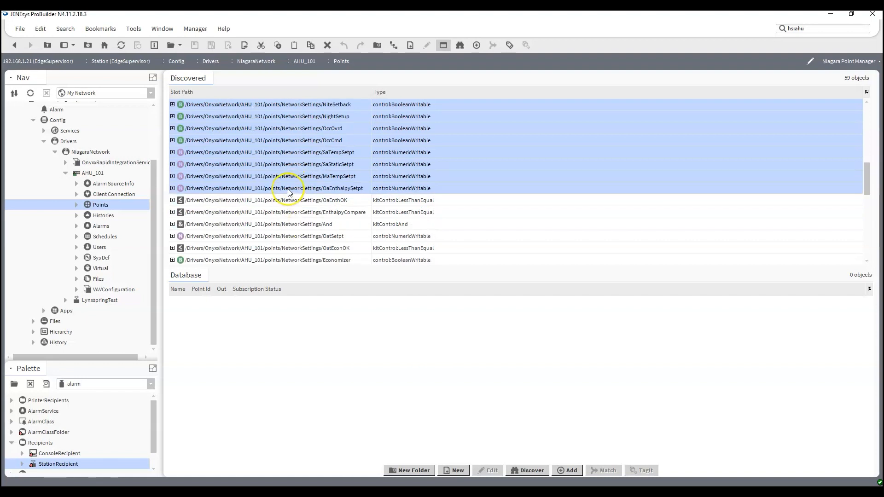
scroll(290, 192, down, 1)
click(289, 189)
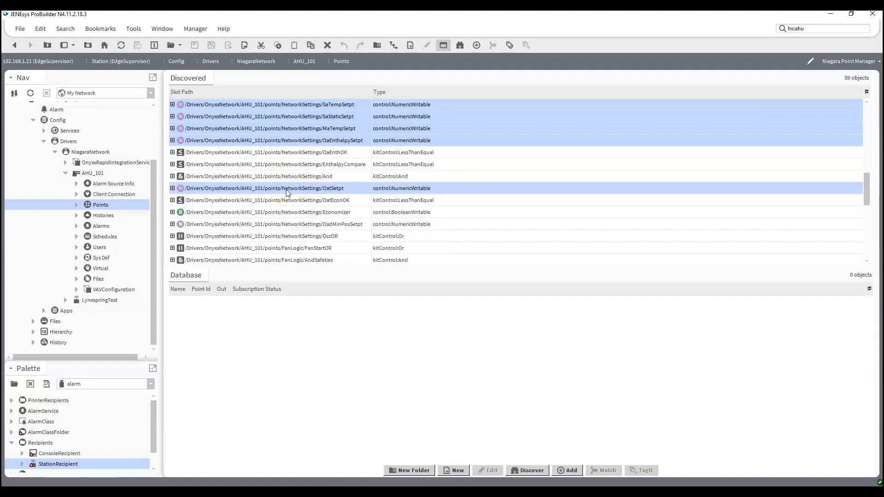
scroll(287, 193, down, 2)
ctrl+click(289, 177)
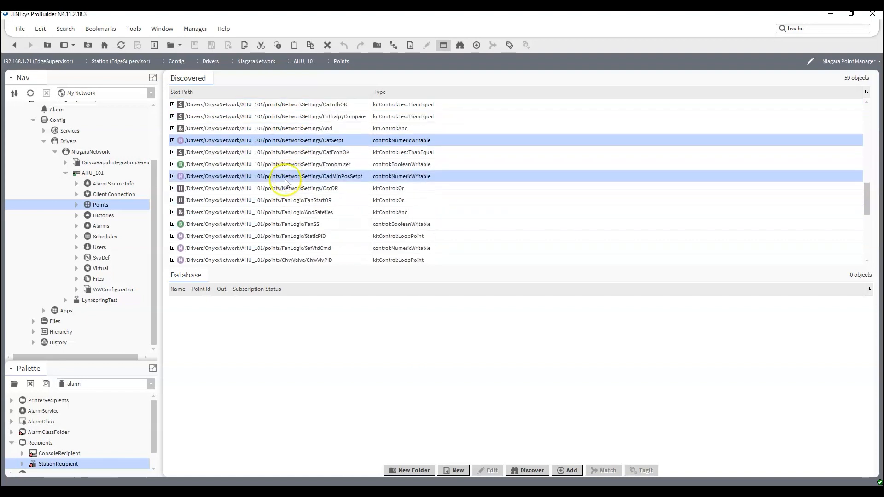
scroll(281, 198, down, 2)
ctrl+click(276, 188)
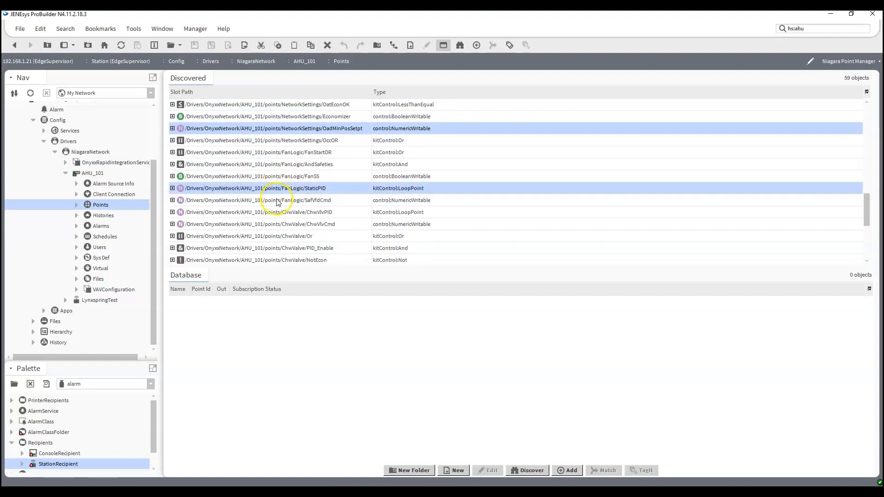
ctrl+click(276, 199)
ctrl+click(276, 212)
ctrl+click(276, 224)
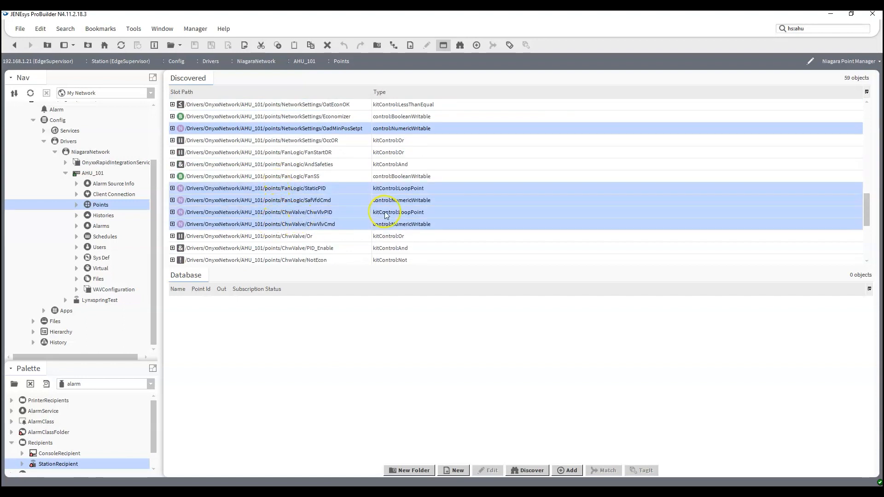
- Deselect ChwVlvPID, StaticPID, EconDmprCmd and ChwVlvCmd from the chosen points
scroll(386, 214, down, 3)
scroll(386, 212, up, 2)
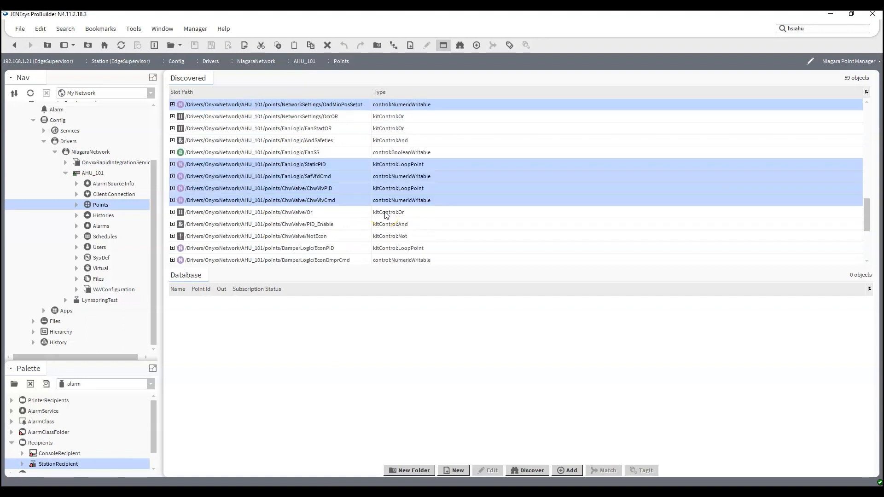
ctrl+click(323, 189)
ctrl+click(322, 164)
scroll(368, 220, up, 3)
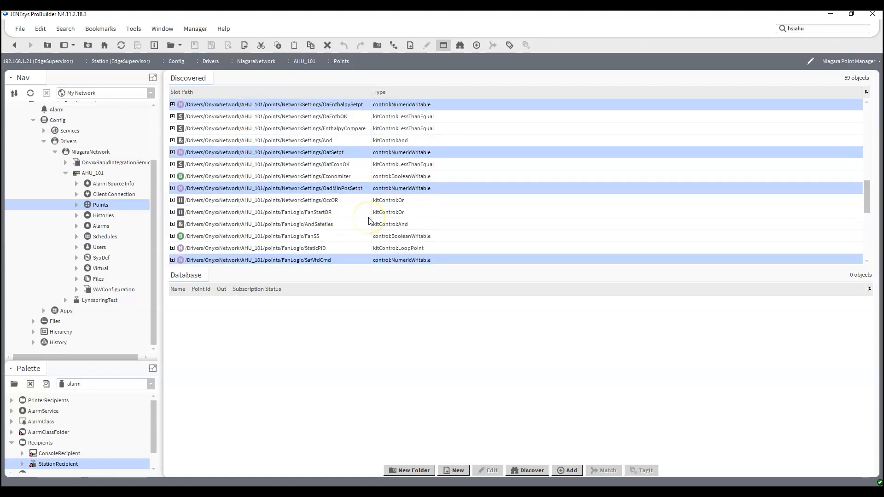
scroll(368, 221, down, 7)
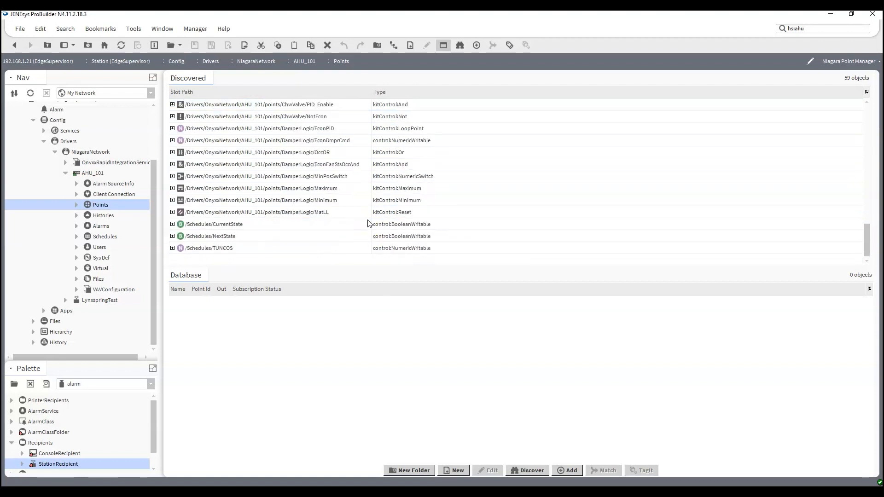
scroll(248, 225, up, 1)
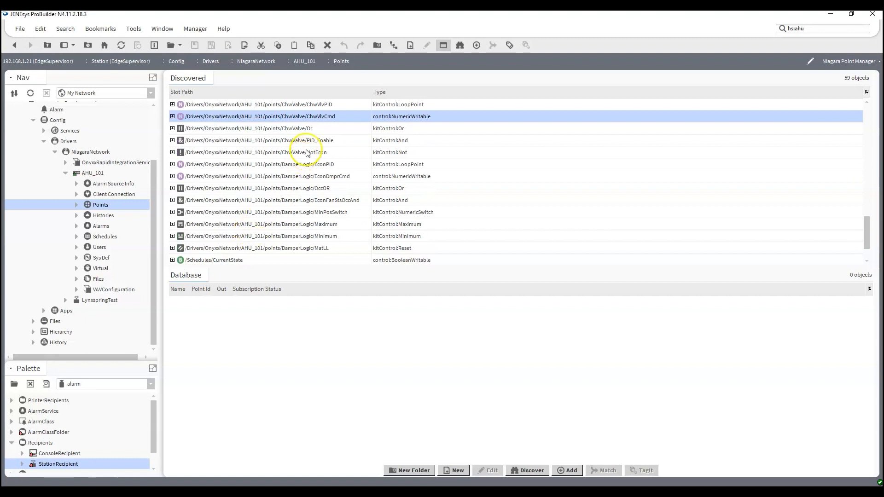
ctrl+click(294, 180)
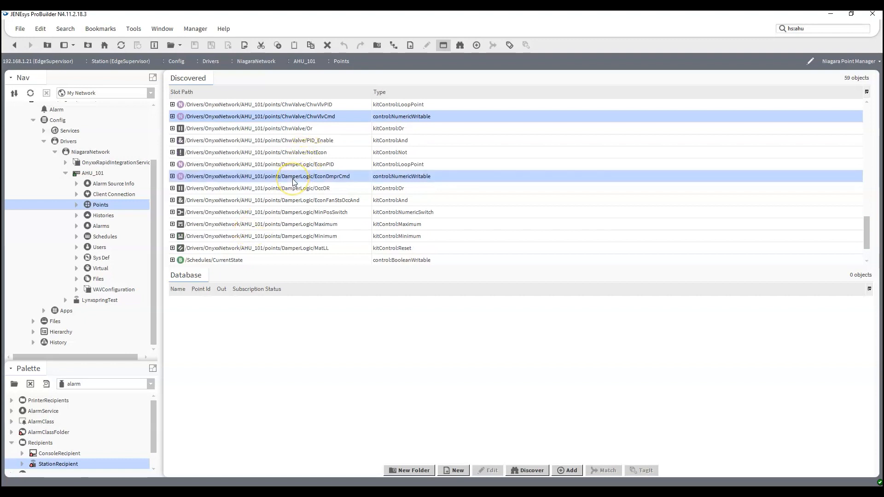
scroll(290, 184, down, 1)
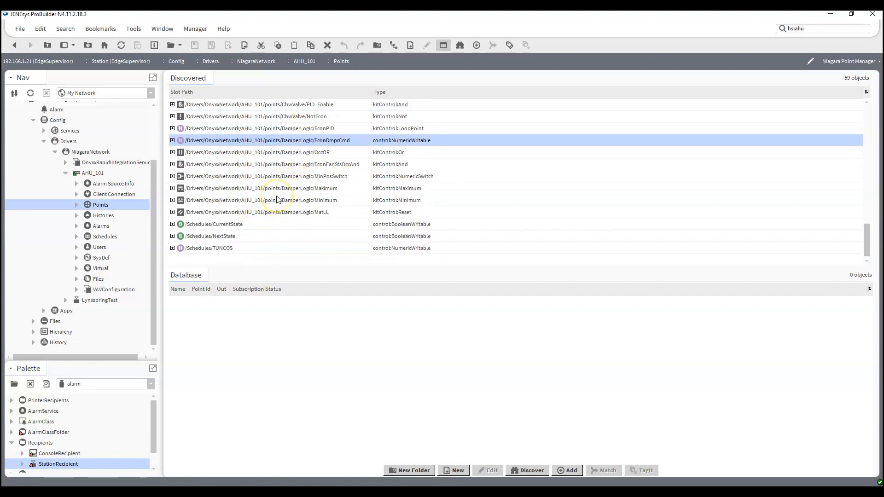
ctrl+click(297, 140)
scroll(316, 194, up, 3)
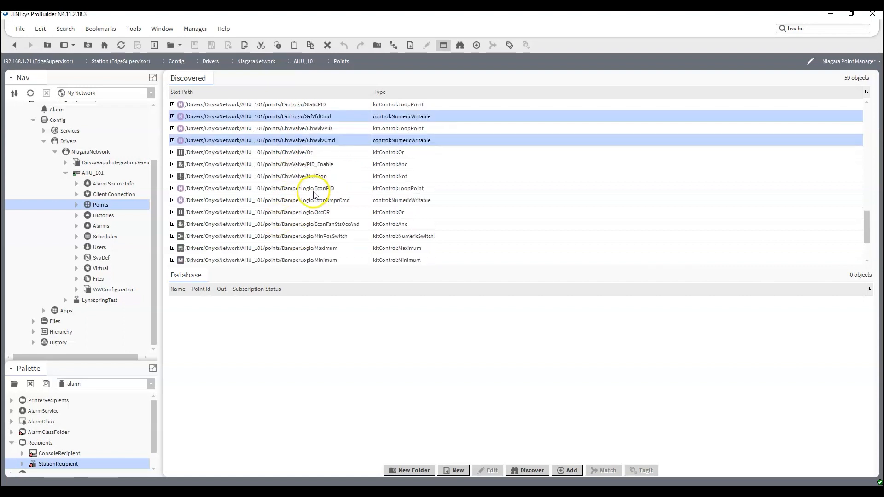
ctrl+click(325, 188)
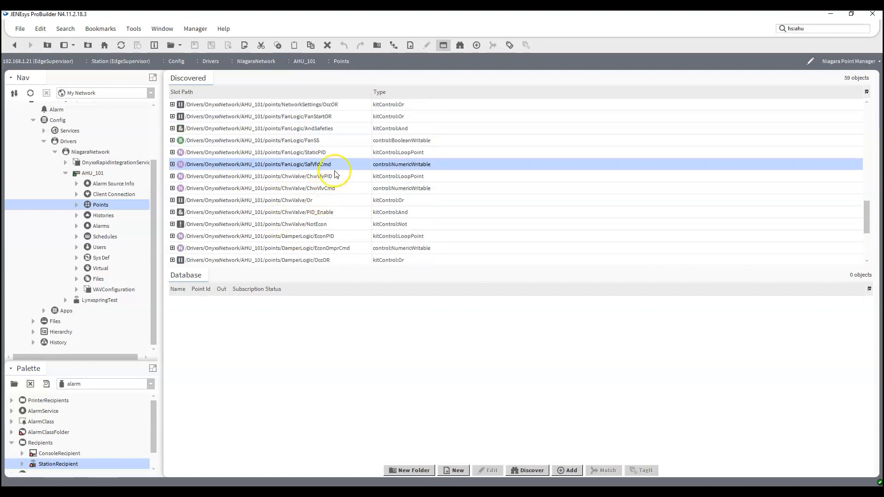
- Add the Economizer point and the three Schedules points to the selection
scroll(336, 175, up, 4)
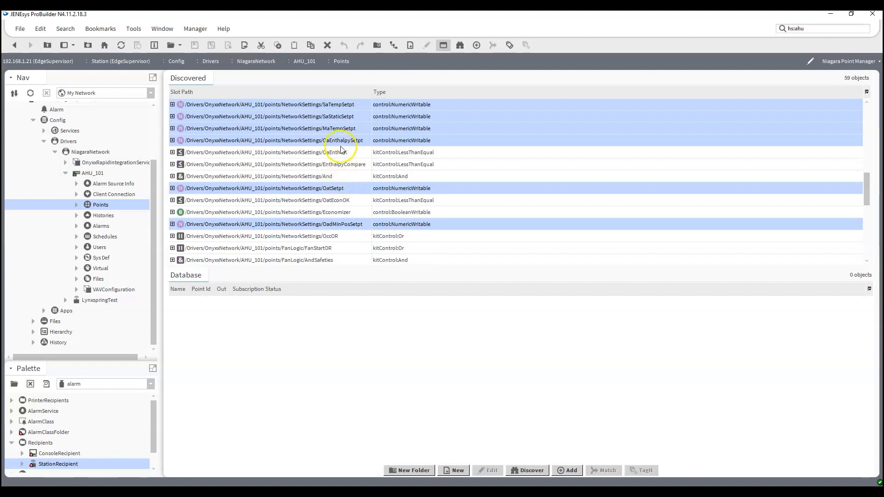
ctrl+click(320, 213)
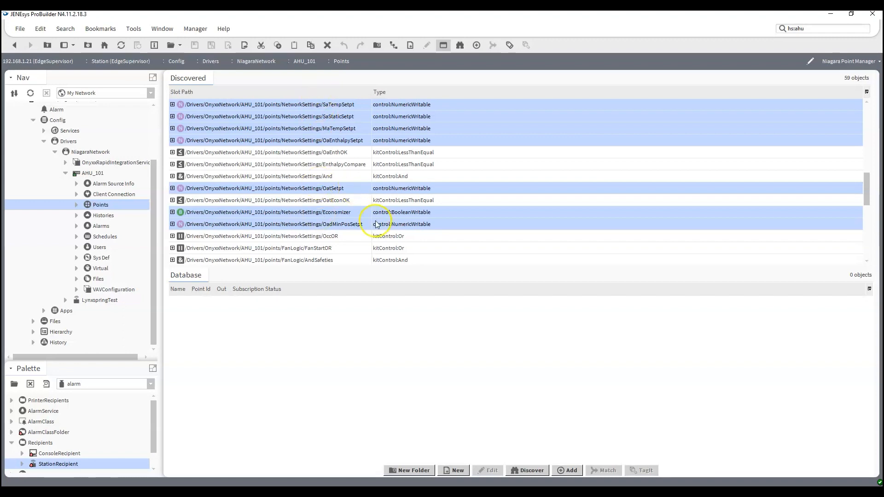
scroll(376, 225, up, 2)
scroll(376, 224, up, 5)
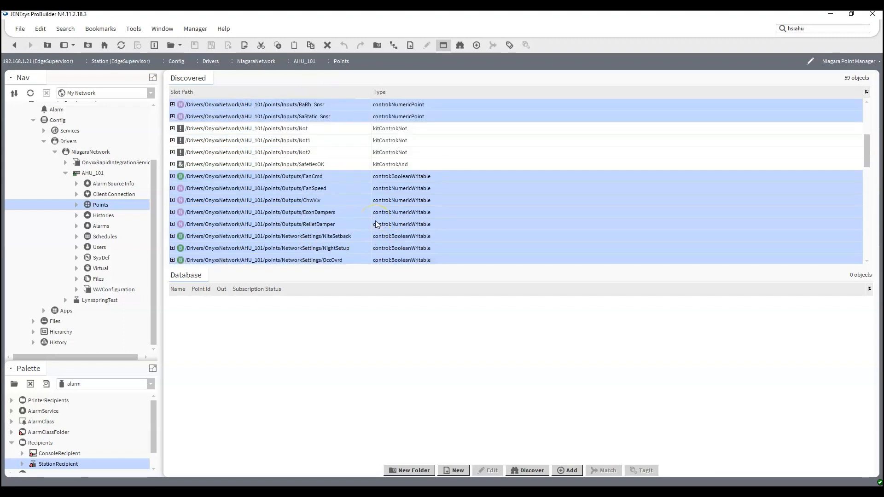
scroll(376, 224, down, 9)
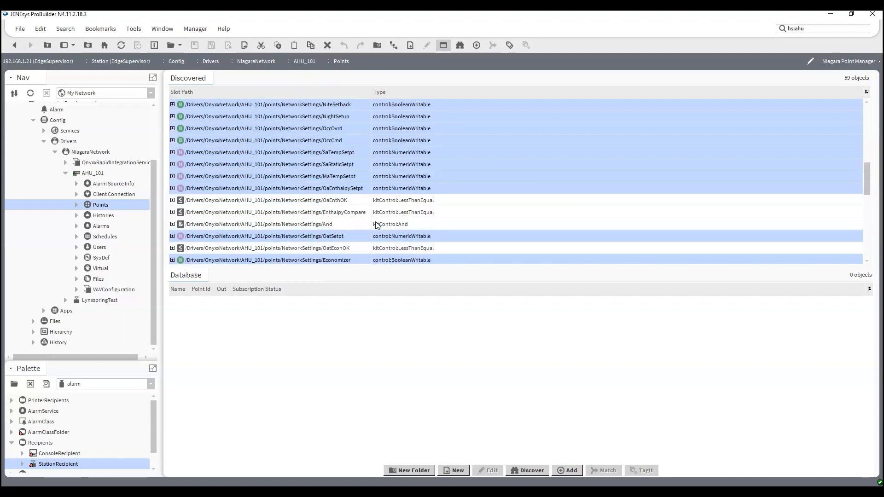
scroll(376, 224, down, 2)
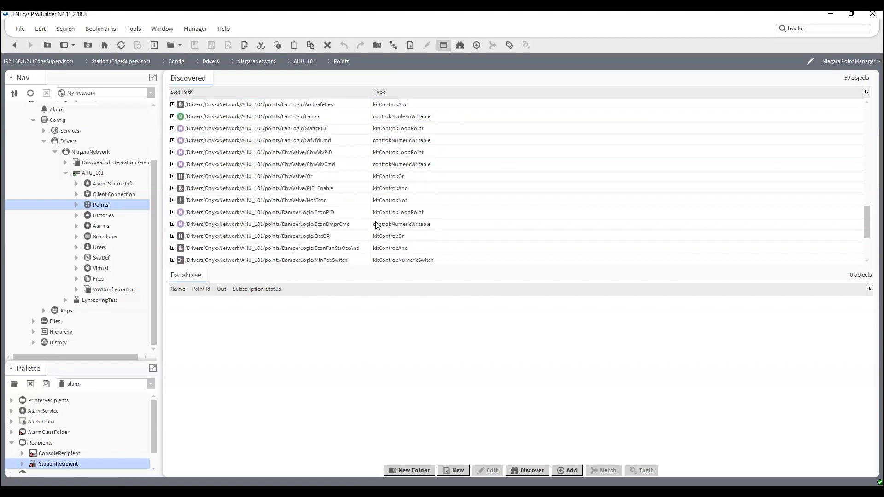
scroll(376, 225, up, 1)
scroll(376, 224, down, 2)
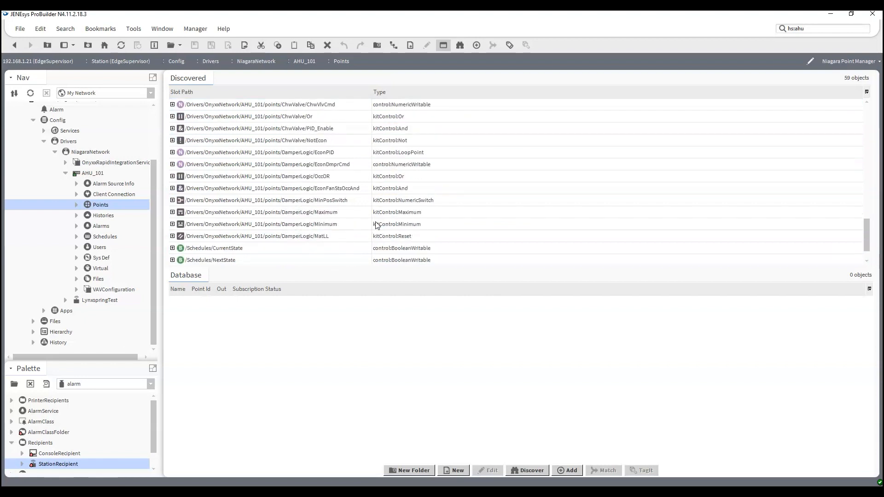
scroll(376, 224, up, 3)
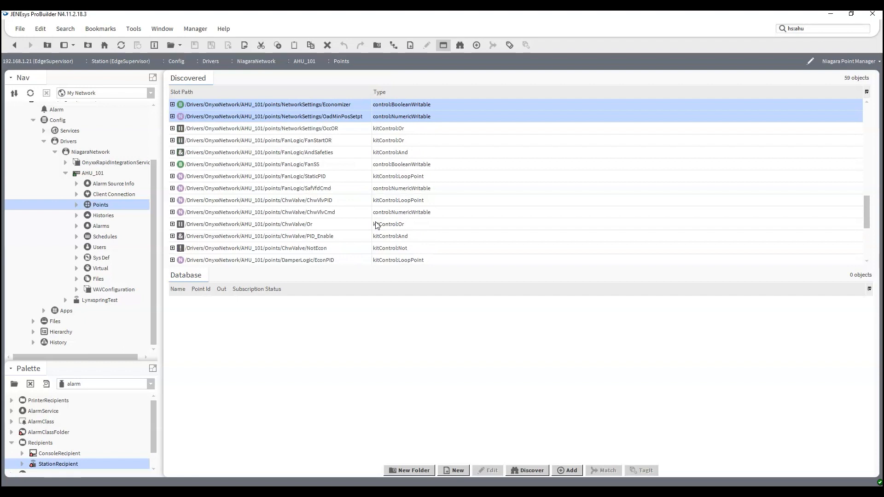
scroll(376, 224, down, 4)
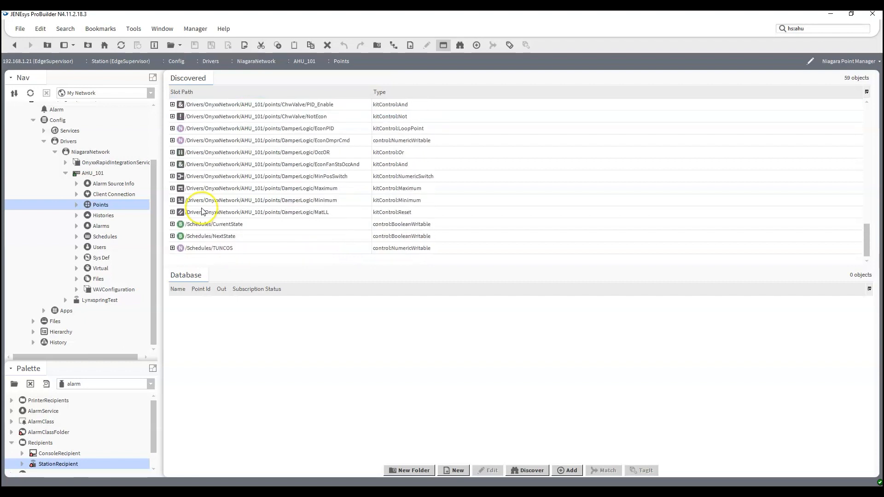
drag(207, 229, 205, 251)
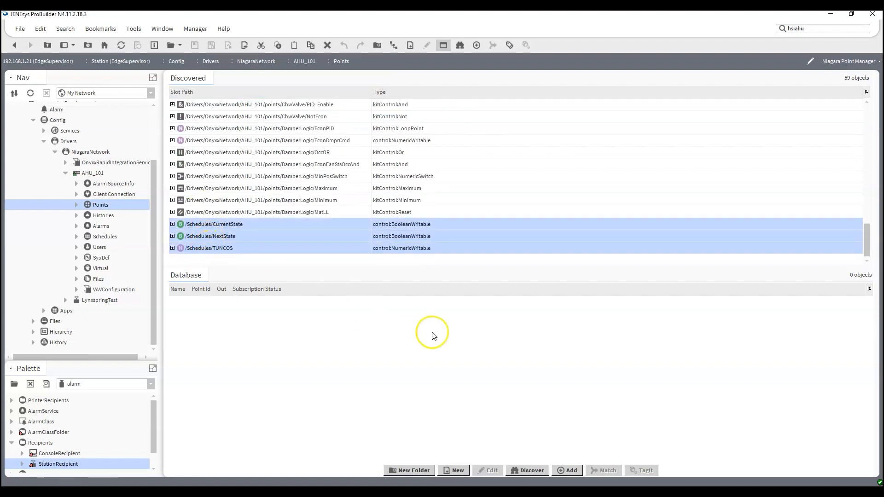
- Add the chosen points and enlarge the Database table to review the 30 imported points
click(567, 471)
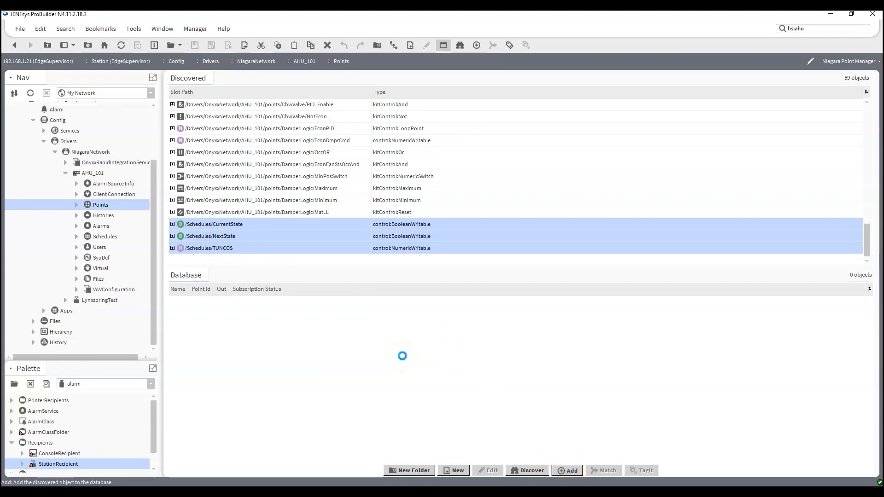
click(420, 415)
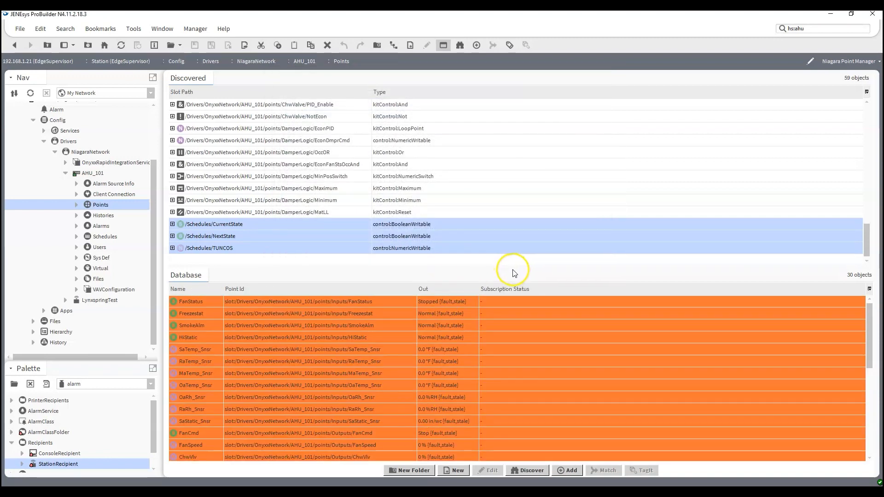
drag(514, 270, 514, 106)
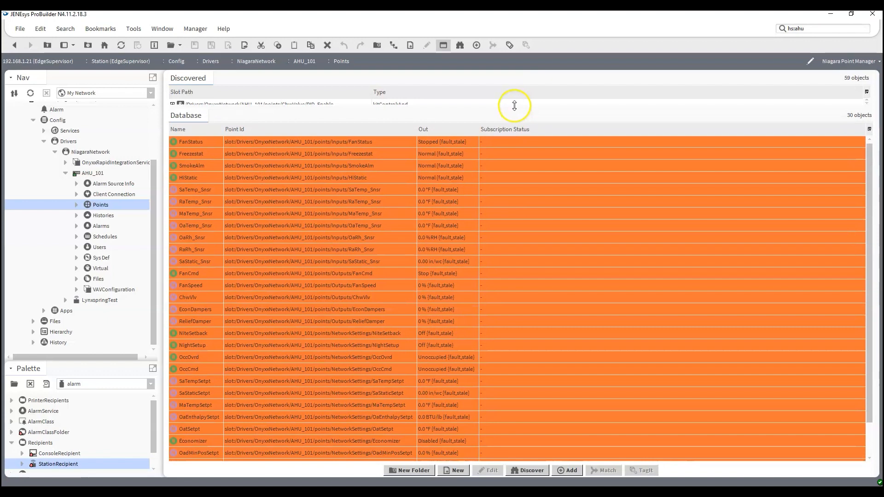
scroll(490, 256, down, 1)
scroll(491, 261, up, 1)
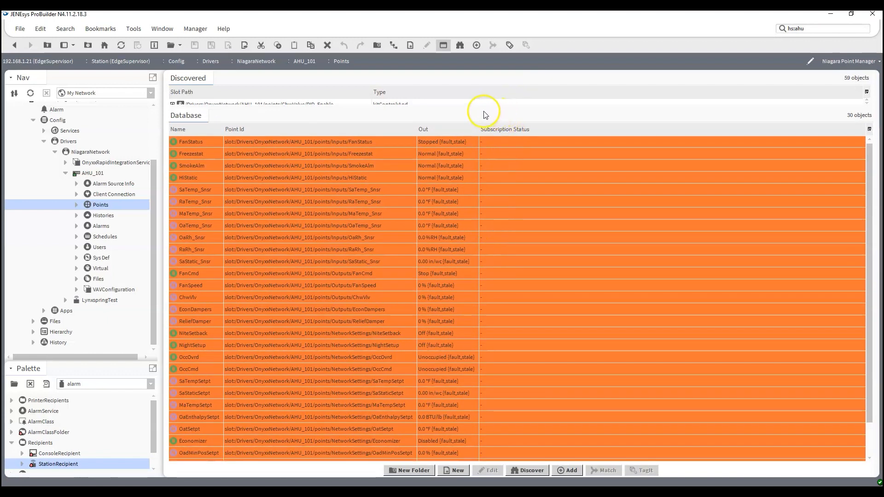
- Restore the Discovered list pane and collapse AHU_101 in the Nav tree
drag(482, 108, 479, 281)
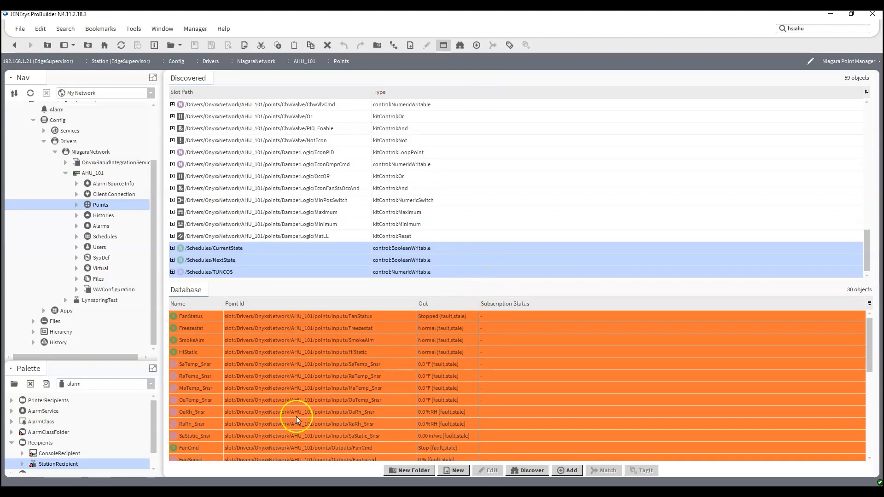
scroll(387, 156, up, 4)
scroll(386, 167, up, 6)
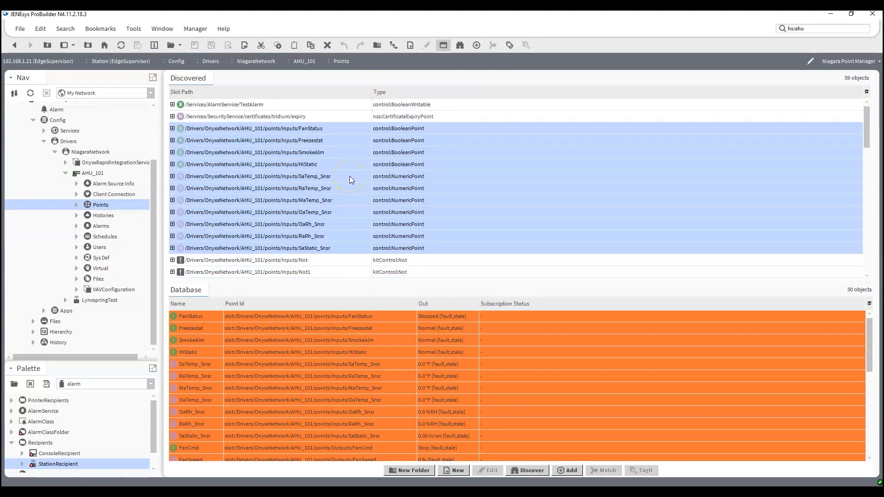
click(65, 173)
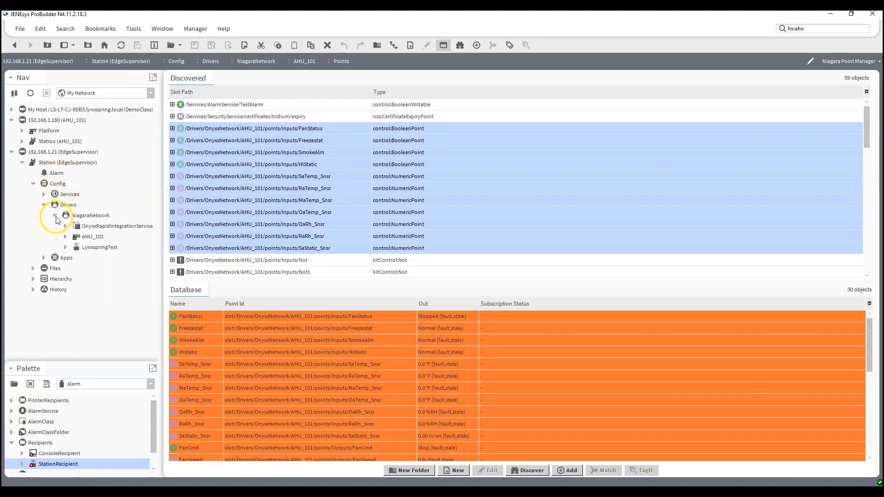